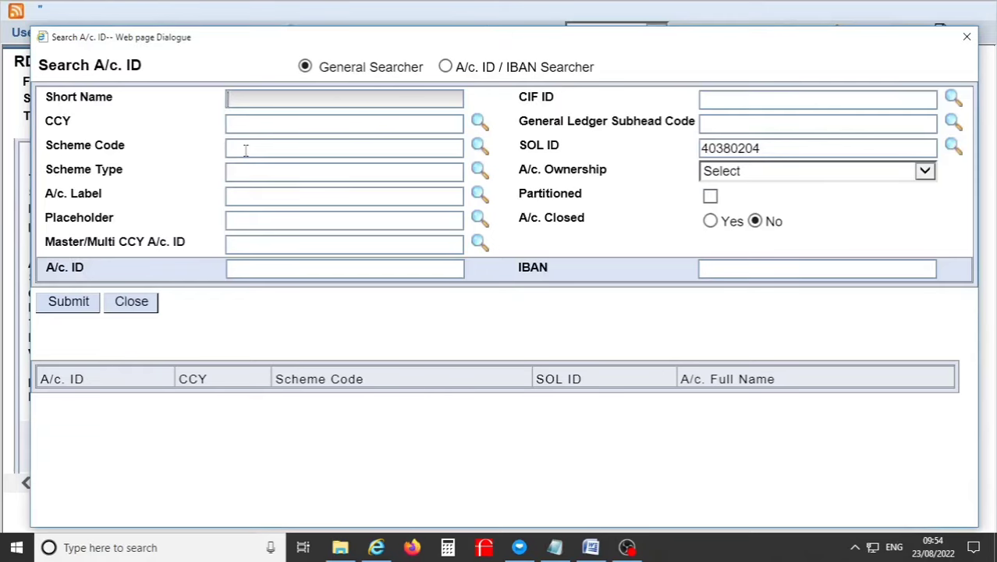
Step: Preview, then close, the Scheme Code and GL Subhead Code lookup lists
{"action": "left_click", "coordinate": [245, 150]}
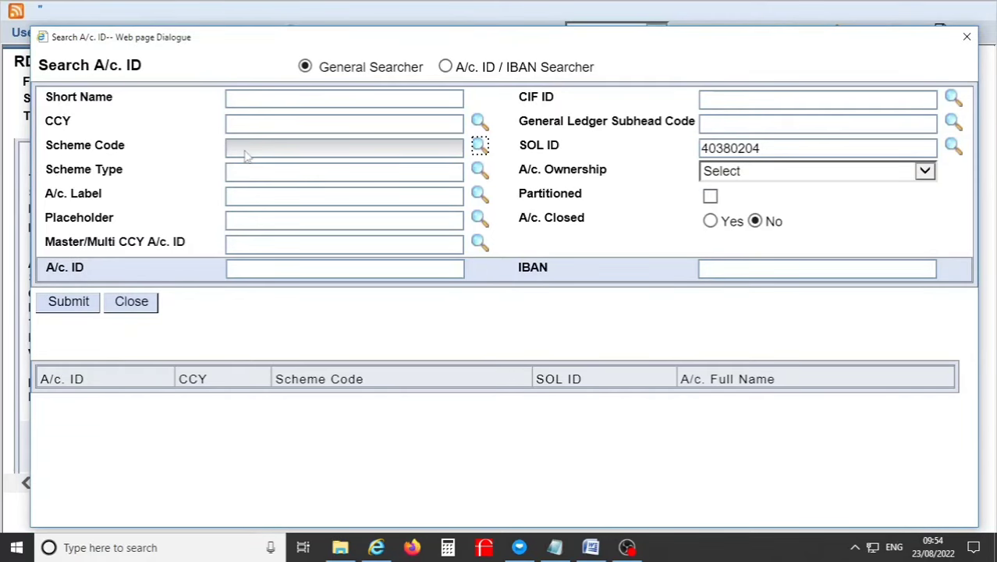
{"action": "key", "text": "Return"}
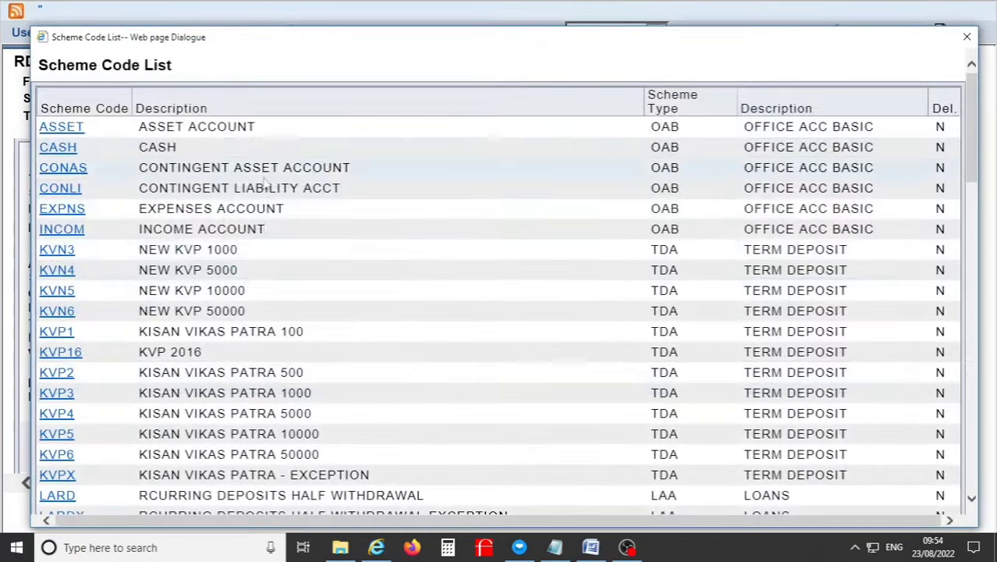
{"action": "left_click", "coordinate": [968, 39]}
{"action": "left_click", "coordinate": [710, 127]}
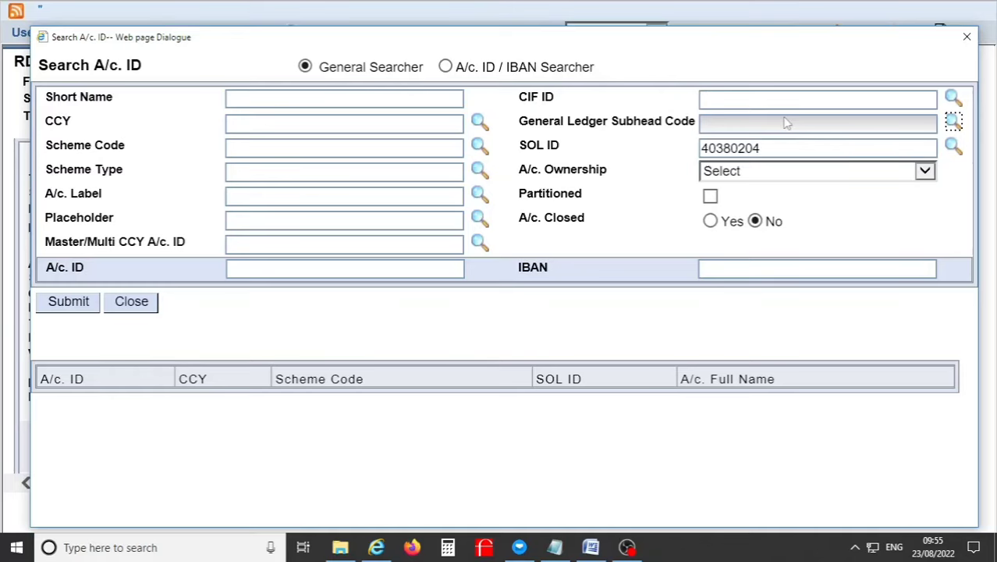
{"action": "key", "text": "Return"}
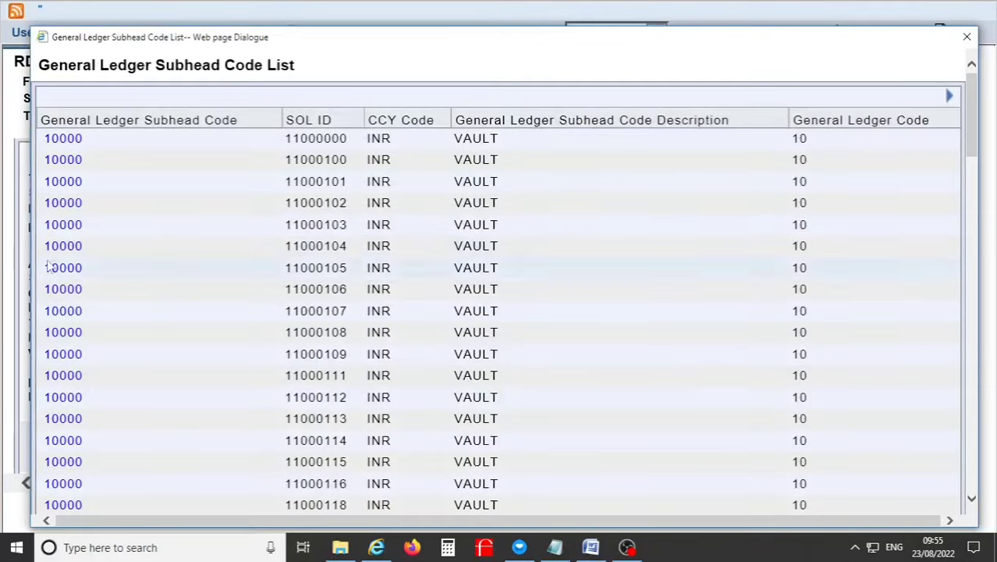
{"action": "left_click", "coordinate": [968, 38]}
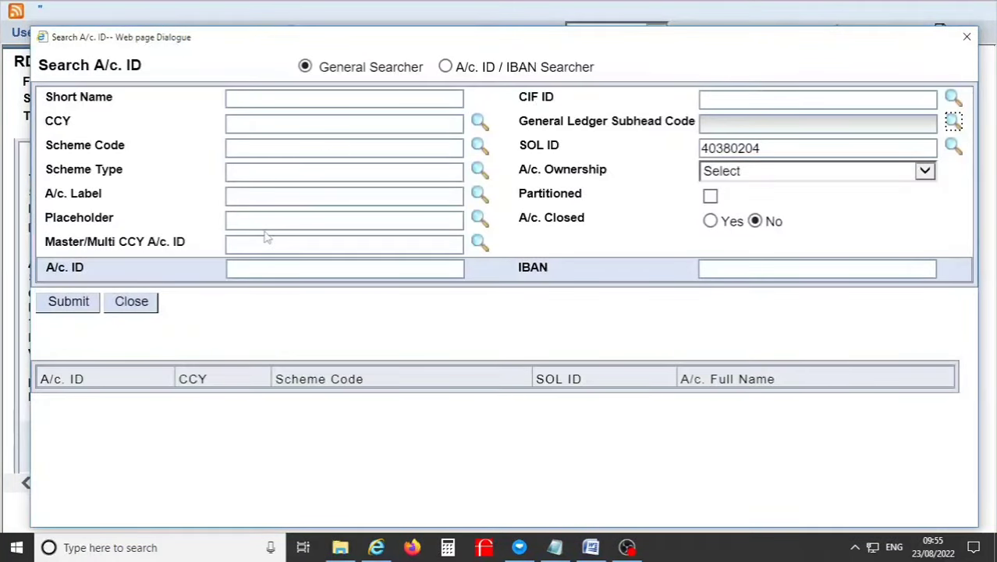
Step: Preview the A/c. Label lookup list, then close the Search A/c. ID dialog
{"action": "left_click", "coordinate": [271, 197]}
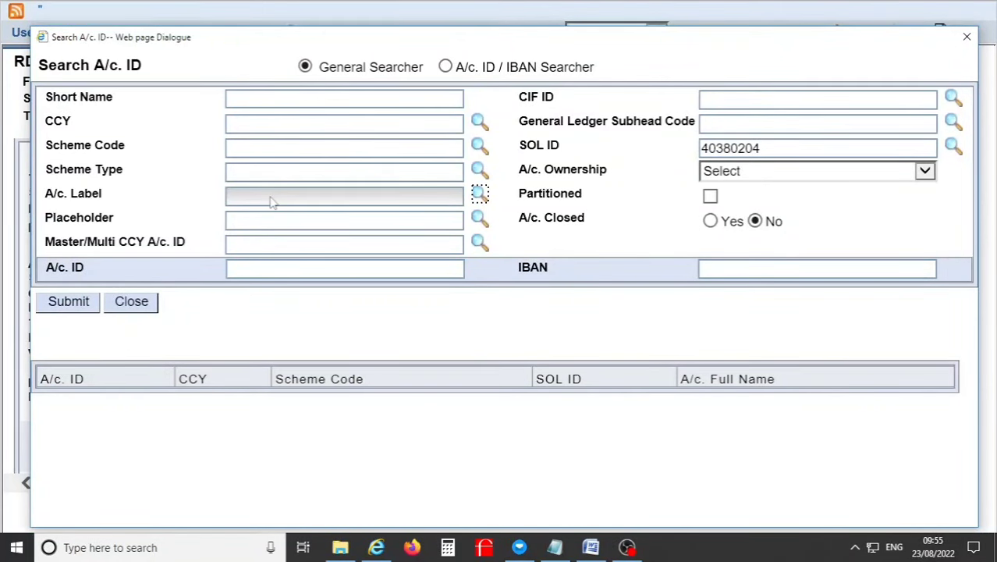
{"action": "key", "text": "Return"}
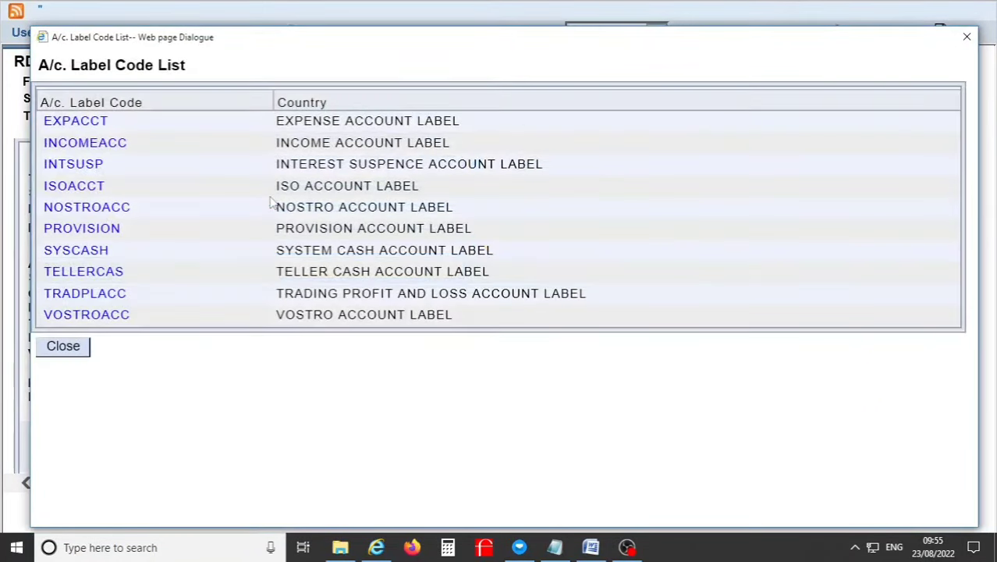
{"action": "left_click", "coordinate": [967, 37]}
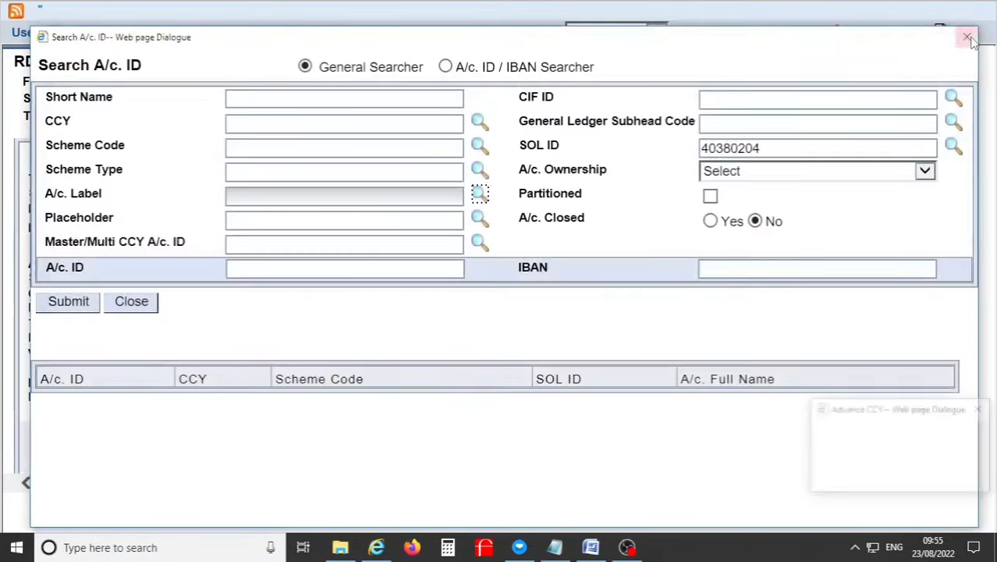
{"action": "left_click", "coordinate": [968, 38]}
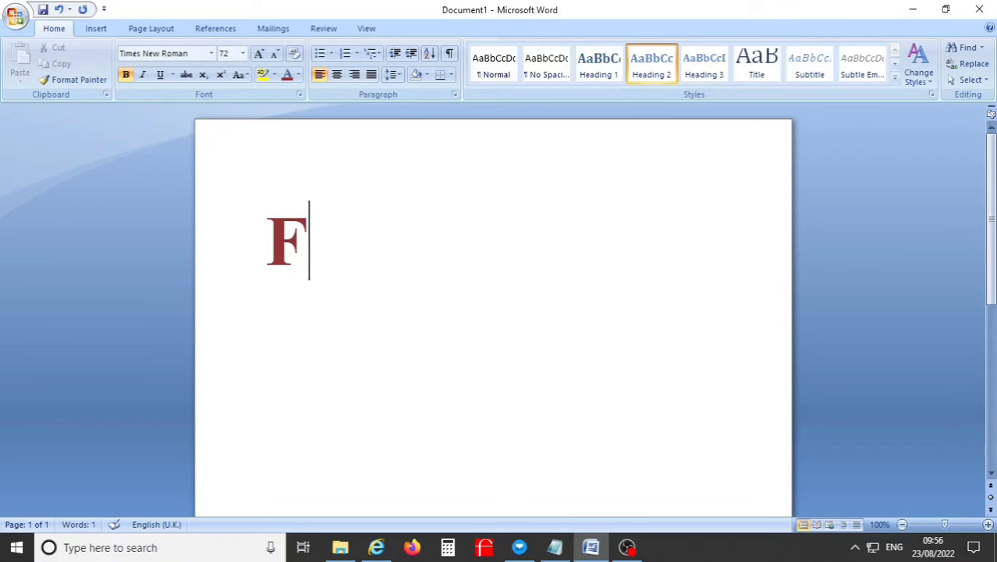
Step: Complete the 72 pt bold Word caption so it reads 'F3 BACK'
{"action": "type", "text": "3"}
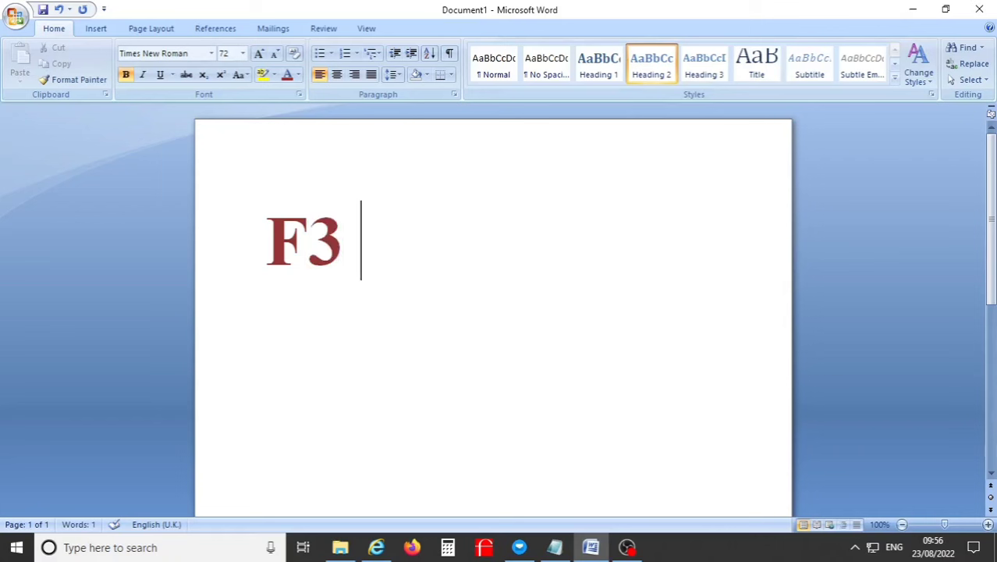
{"action": "type", "text": "  BACK"}
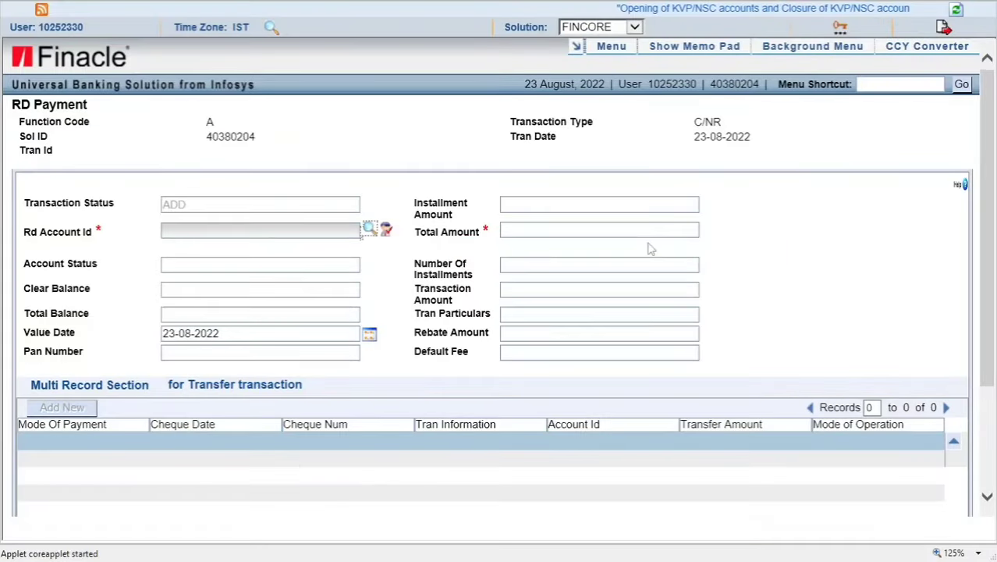
{"action": "scroll", "coordinate": [648, 246], "scroll_direction": "down", "scroll_amount": 3}
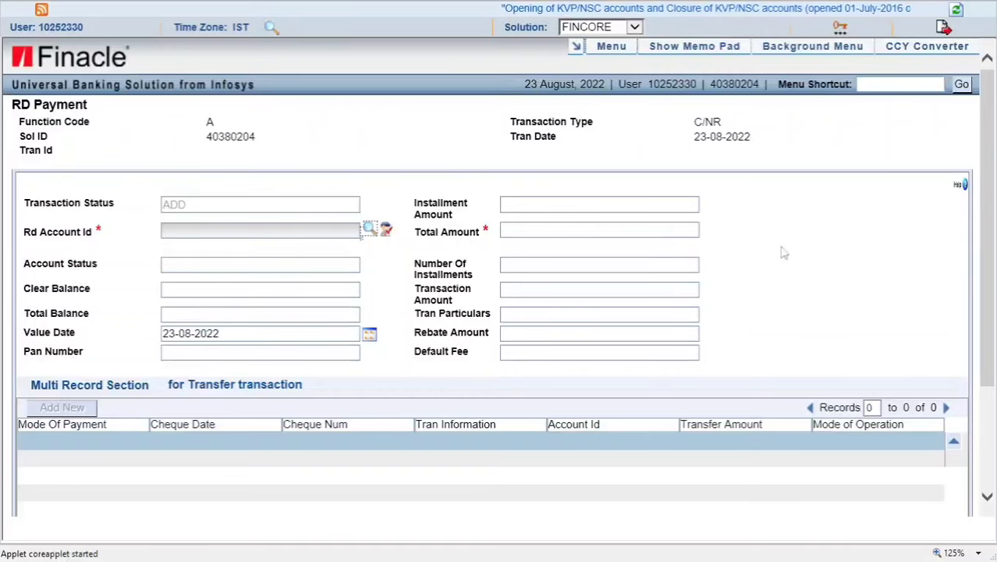
Step: Resubmit RD Payment with Function A- ADD and Transaction Type C/NR- Cash Deposit
{"action": "scroll", "coordinate": [719, 250], "scroll_direction": "down", "scroll_amount": 3}
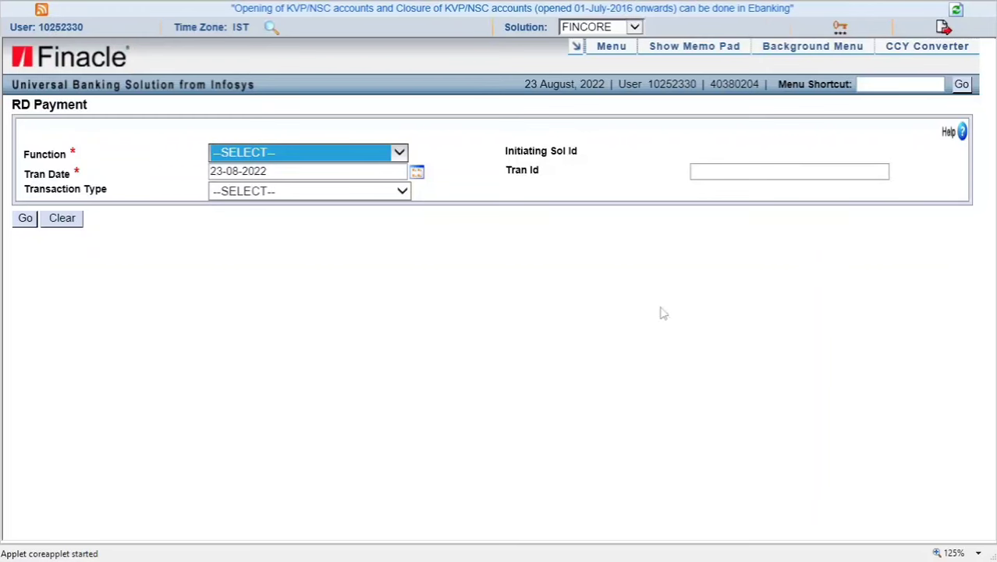
{"action": "left_click", "coordinate": [308, 152]}
{"action": "left_click", "coordinate": [234, 178]}
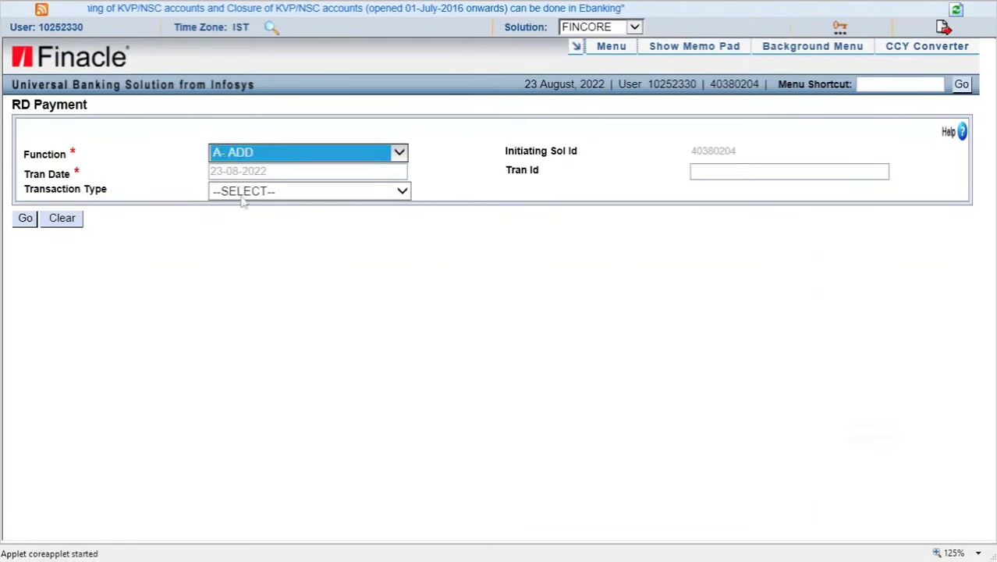
{"action": "left_click", "coordinate": [245, 191]}
{"action": "left_click", "coordinate": [257, 200]}
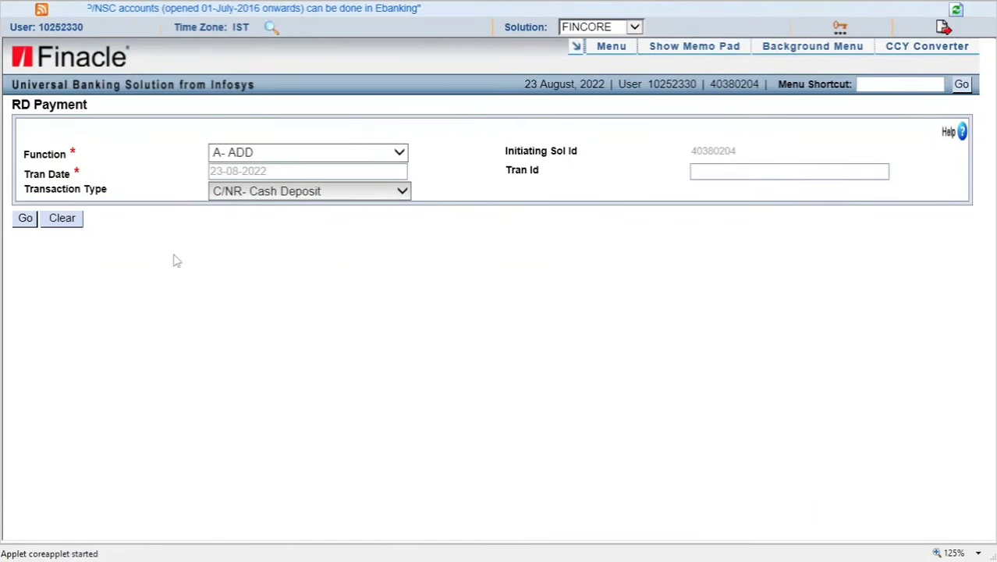
{"action": "left_click", "coordinate": [25, 217]}
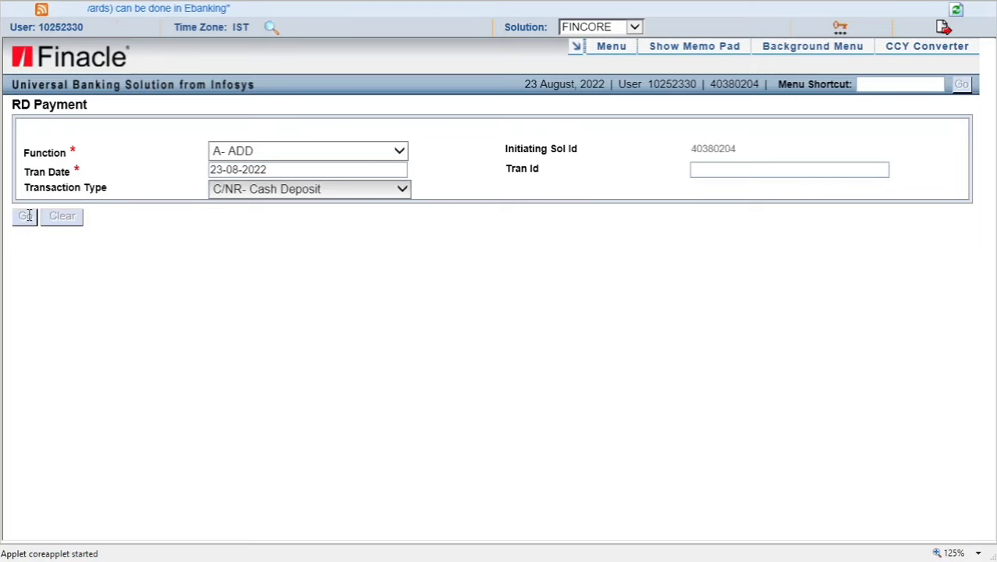
{"action": "scroll", "coordinate": [421, 471], "scroll_direction": "down", "scroll_amount": 3}
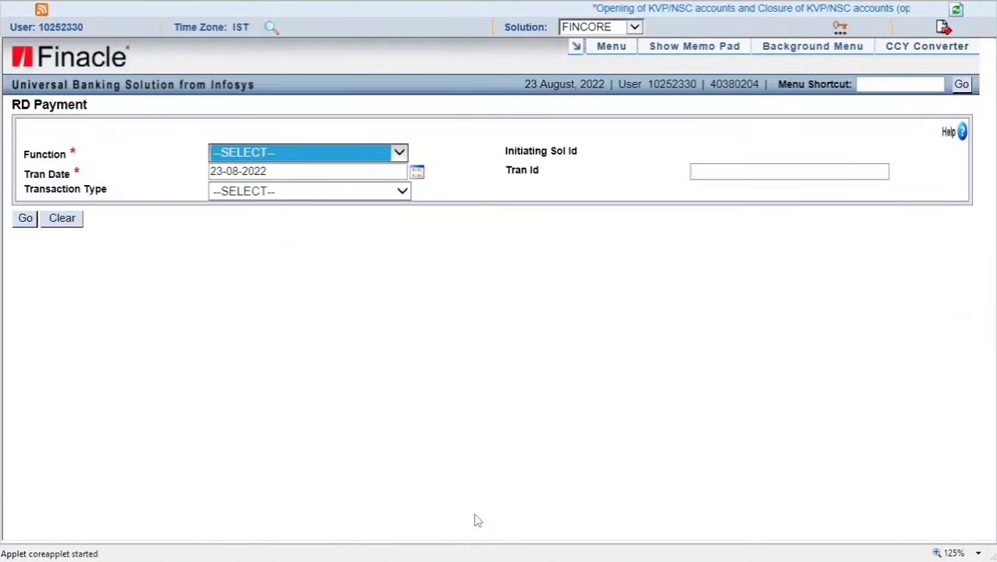
Step: Open Financial Transactions Inquiry via HFTI and search with status E - Entered
{"action": "left_click", "coordinate": [919, 83]}
{"action": "type", "text": "HFTI"}
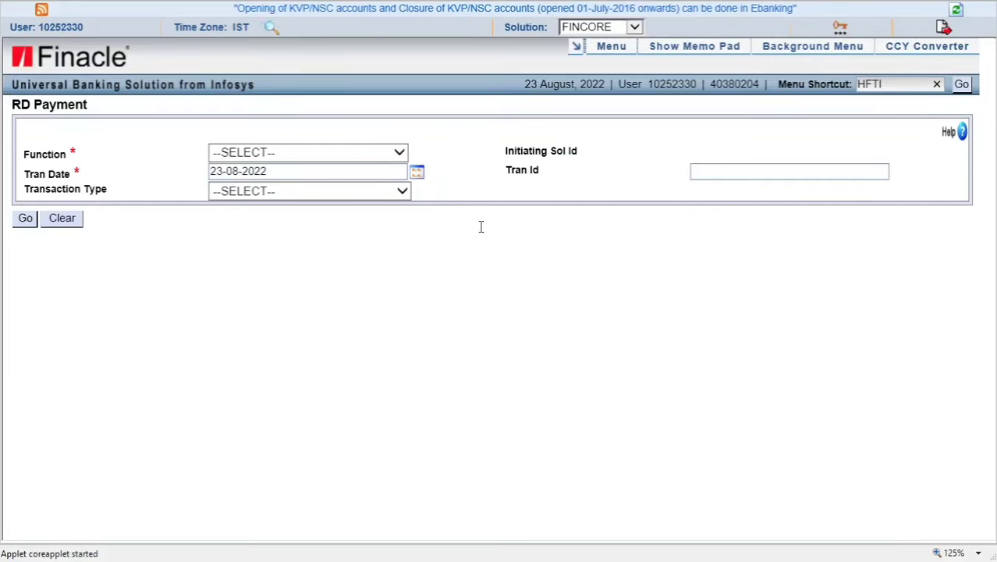
{"action": "key", "text": "Return"}
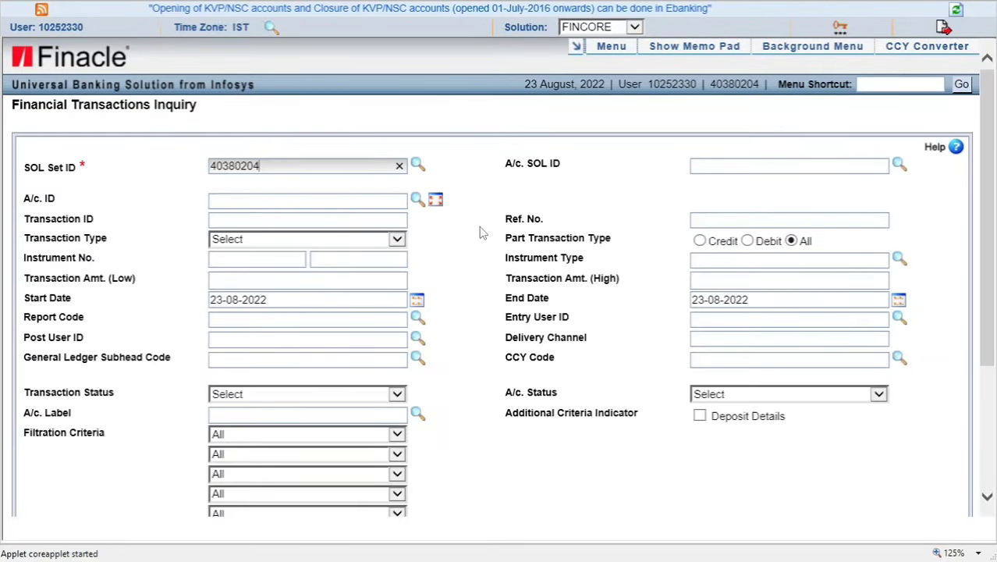
{"action": "left_click", "coordinate": [260, 398]}
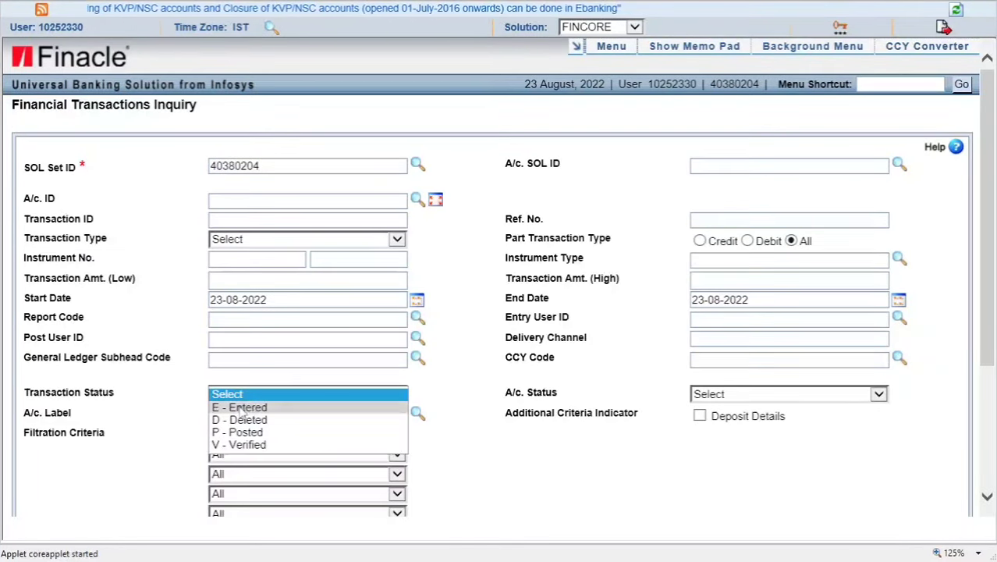
{"action": "left_click", "coordinate": [261, 403]}
{"action": "scroll", "coordinate": [290, 439], "scroll_direction": "down", "scroll_amount": 2}
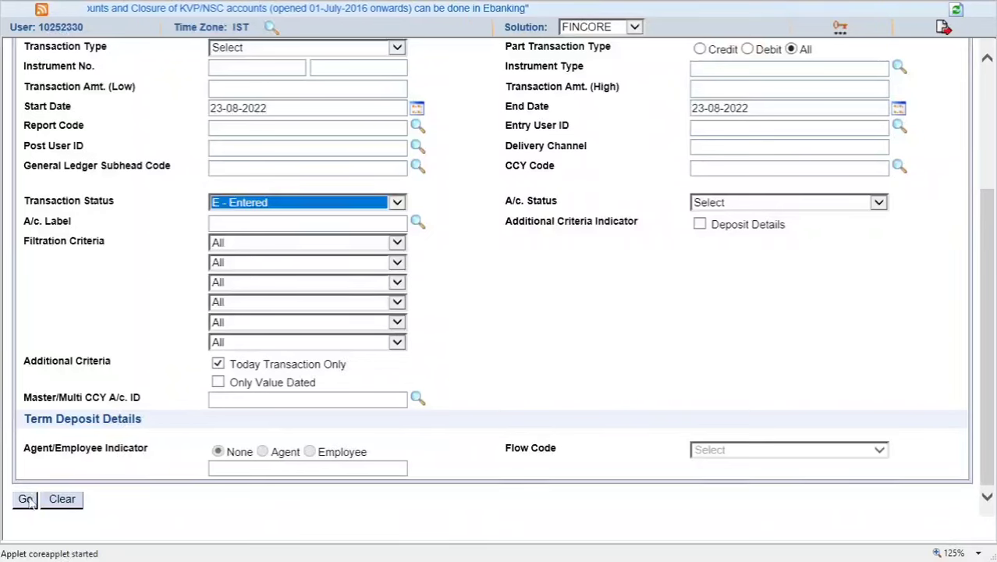
{"action": "left_click", "coordinate": [26, 499]}
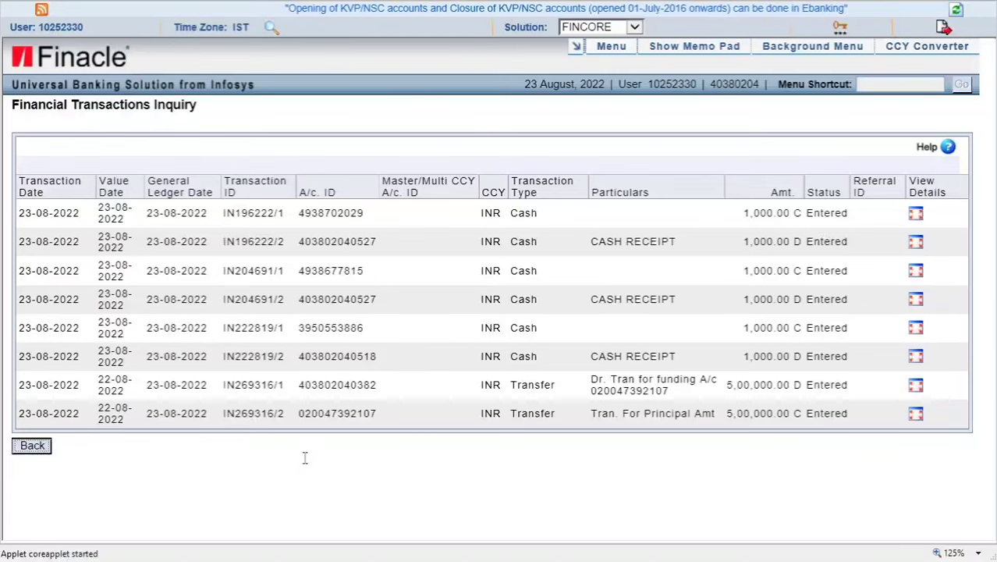
Step: Rerun the inquiry filtered to Transaction Status V - Verified
{"action": "key", "text": "Return"}
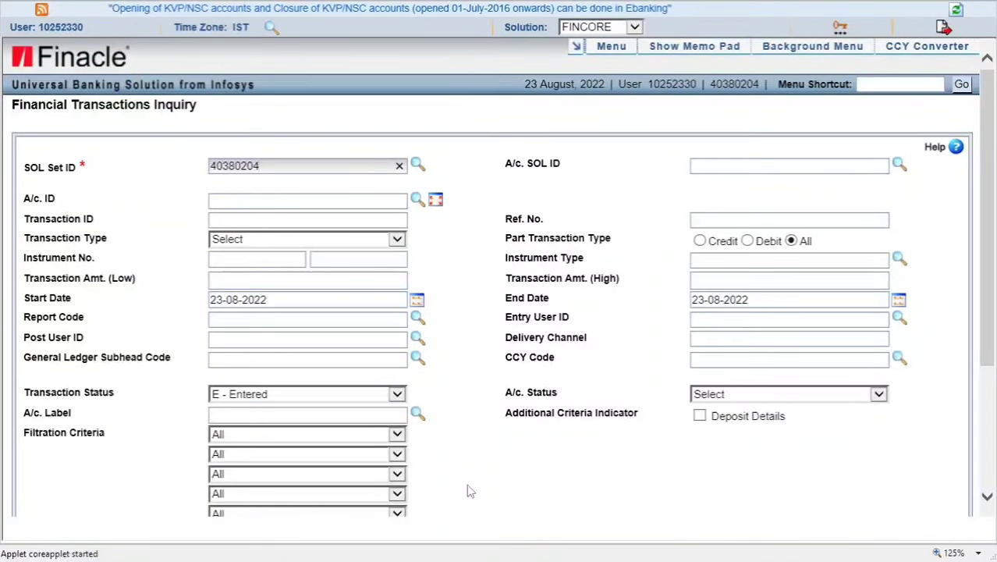
{"action": "scroll", "coordinate": [468, 490], "scroll_direction": "down", "scroll_amount": 4}
{"action": "left_click", "coordinate": [250, 251]}
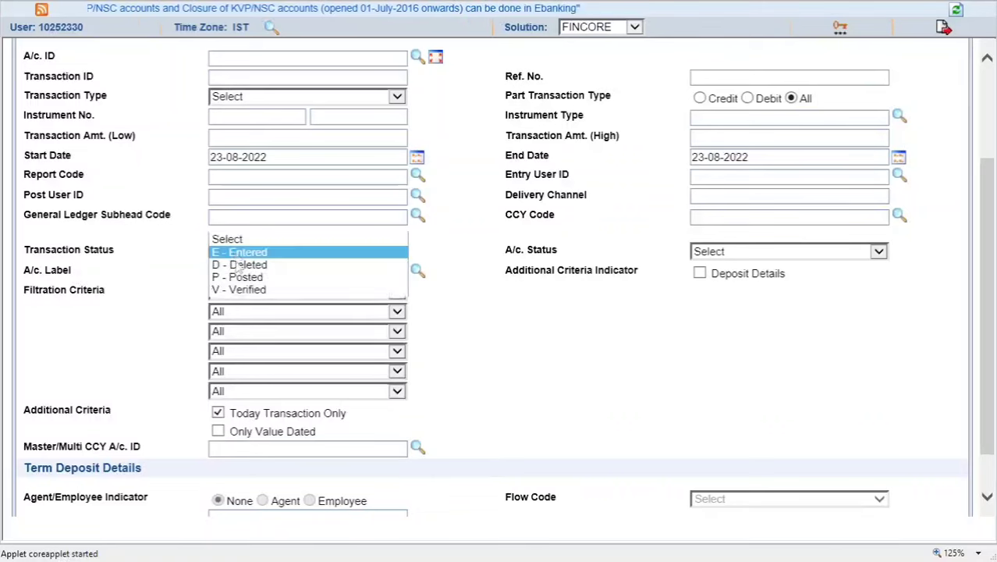
{"action": "left_click", "coordinate": [239, 289]}
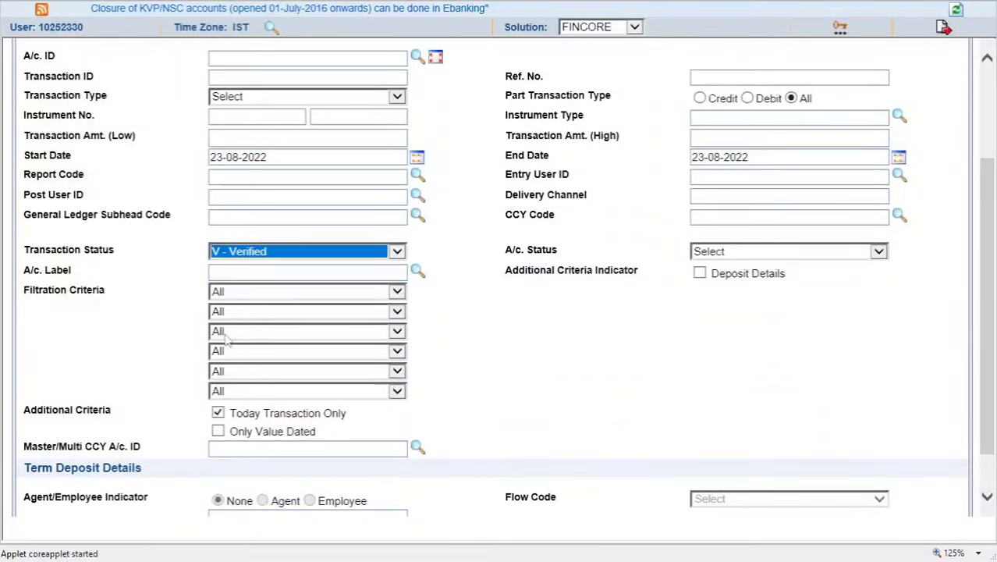
{"action": "scroll", "coordinate": [226, 375], "scroll_direction": "down", "scroll_amount": 2}
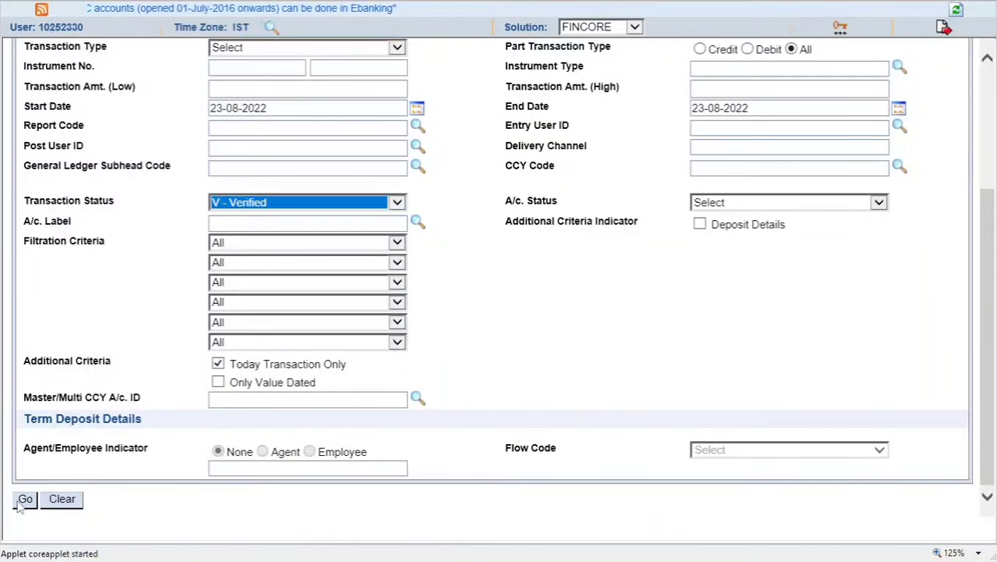
{"action": "left_click", "coordinate": [22, 499]}
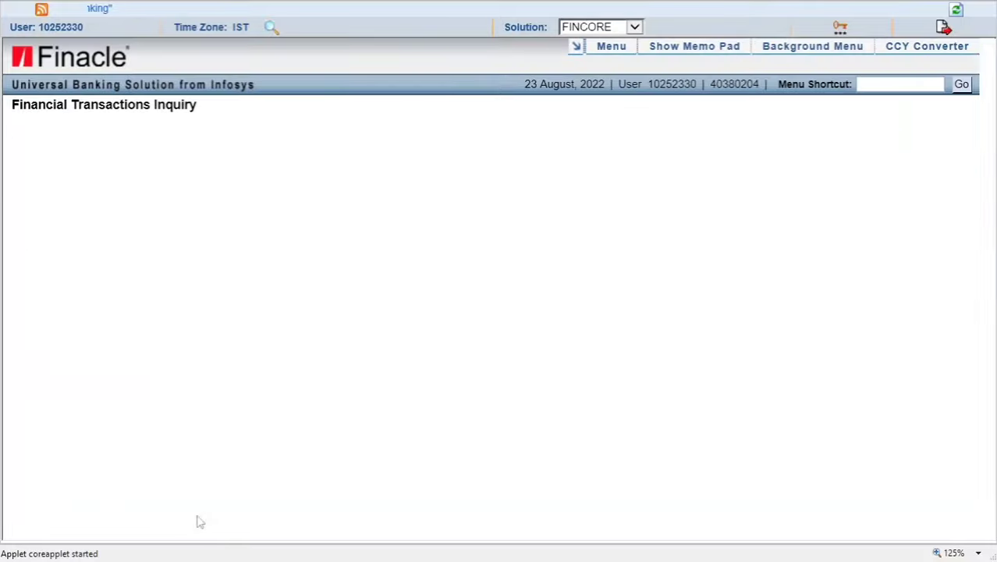
Step: Scroll through the Verified results and return to the search criteria form
{"action": "scroll", "coordinate": [210, 511], "scroll_direction": "down", "scroll_amount": 10}
{"action": "scroll", "coordinate": [210, 511], "scroll_direction": "down", "scroll_amount": 15}
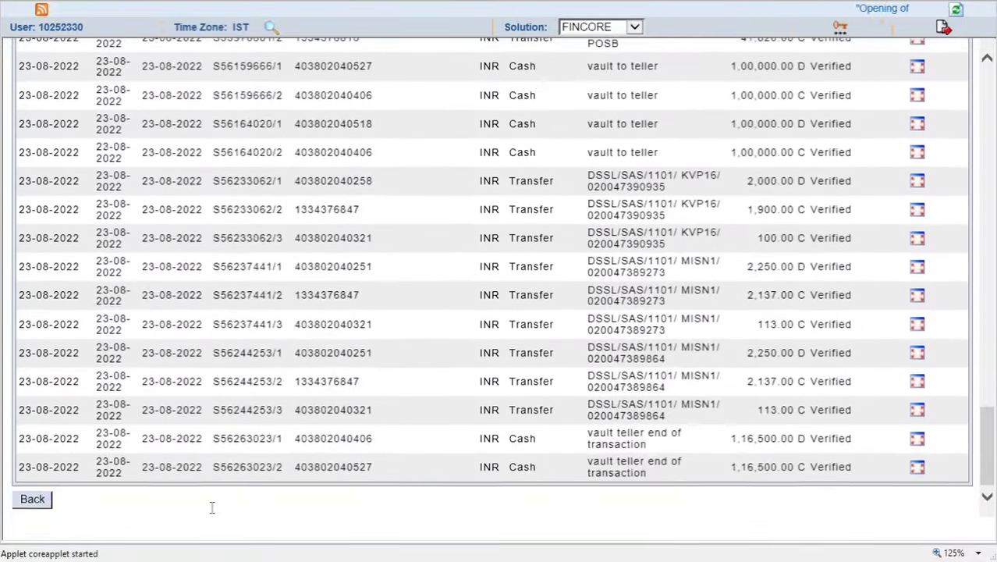
{"action": "scroll", "coordinate": [371, 427], "scroll_direction": "up", "scroll_amount": 20}
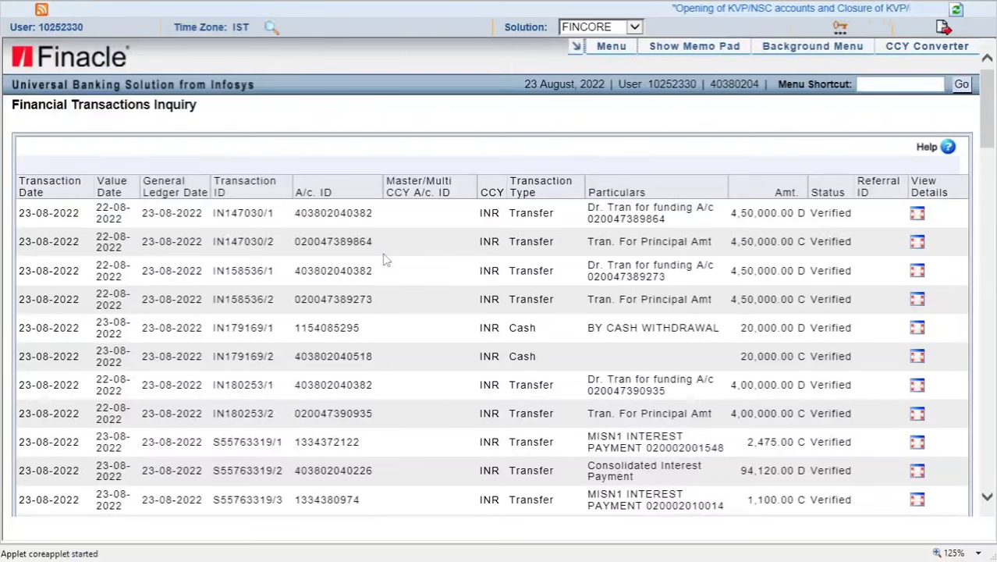
{"action": "key", "text": "Tab"}
{"action": "key", "text": "Return"}
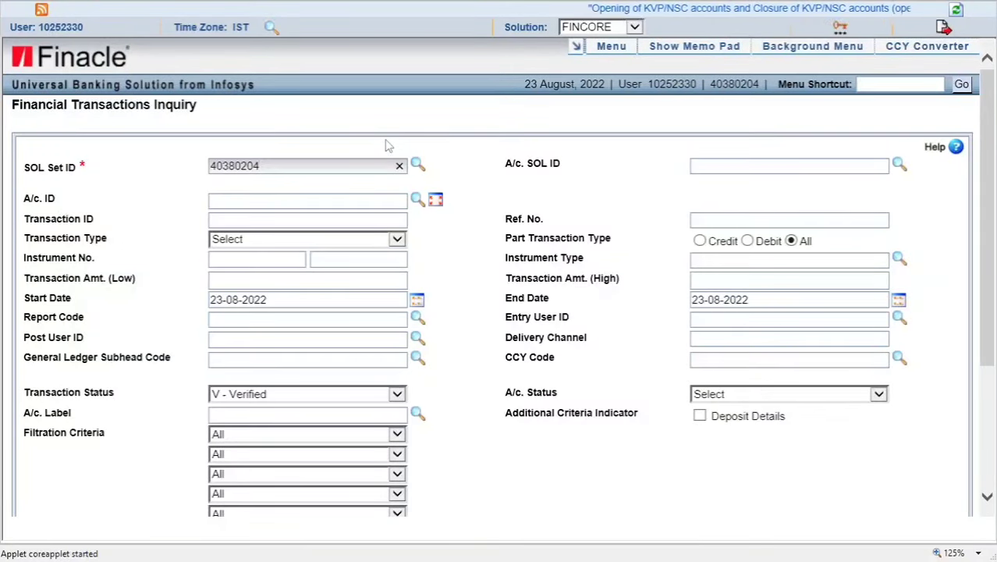
{"action": "scroll", "coordinate": [476, 385], "scroll_direction": "down", "scroll_amount": 3}
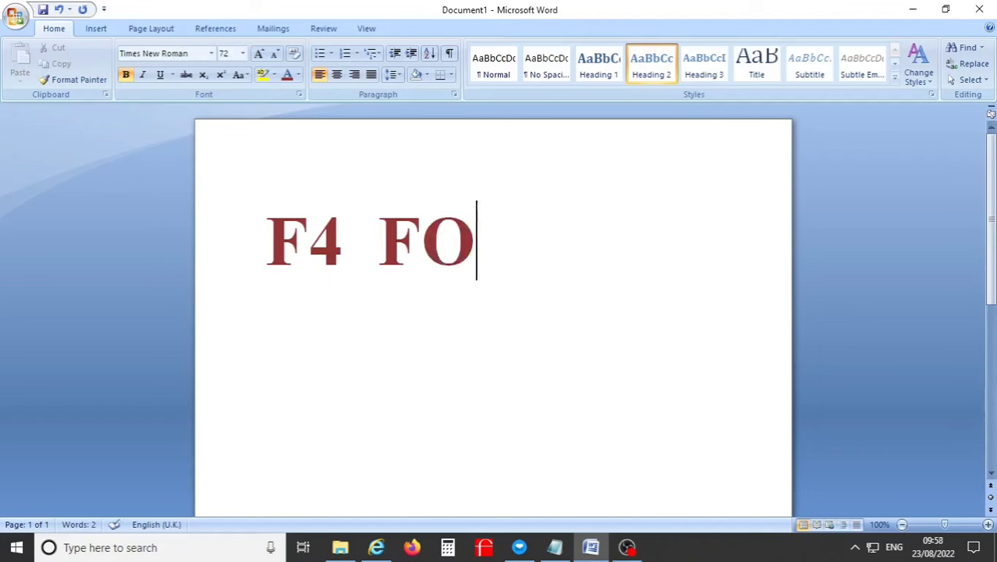
Step: Replace 'FO' after F4 with 'GO' in the Word caption
{"action": "key", "text": "BackSpace"}
{"action": "key", "text": "BackSpace"}
{"action": "type", "text": "GO"}
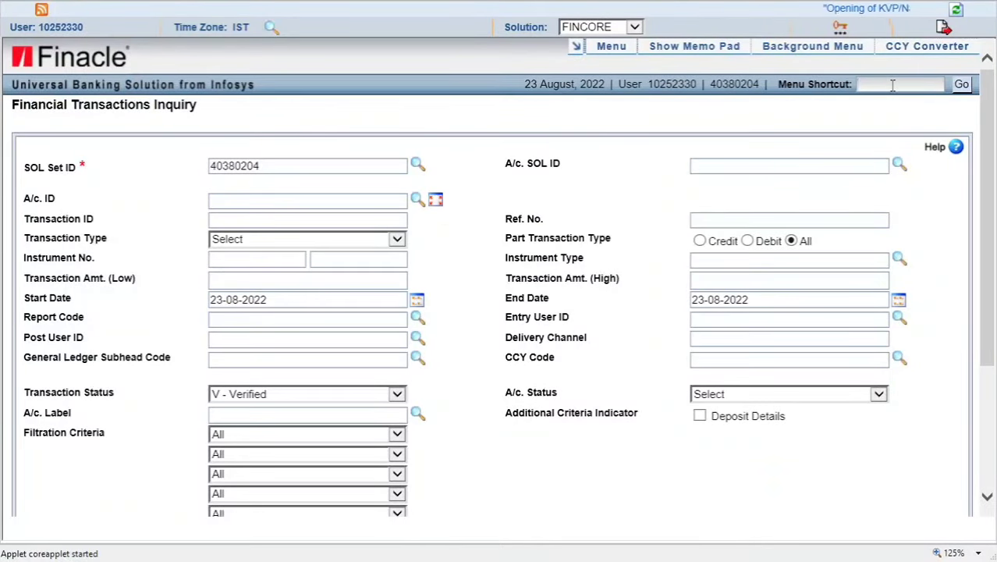
Step: Open the RD Payment screen with the CRD menu shortcut
{"action": "key", "text": "BackSpace"}
{"action": "type", "text": "CRDP"}
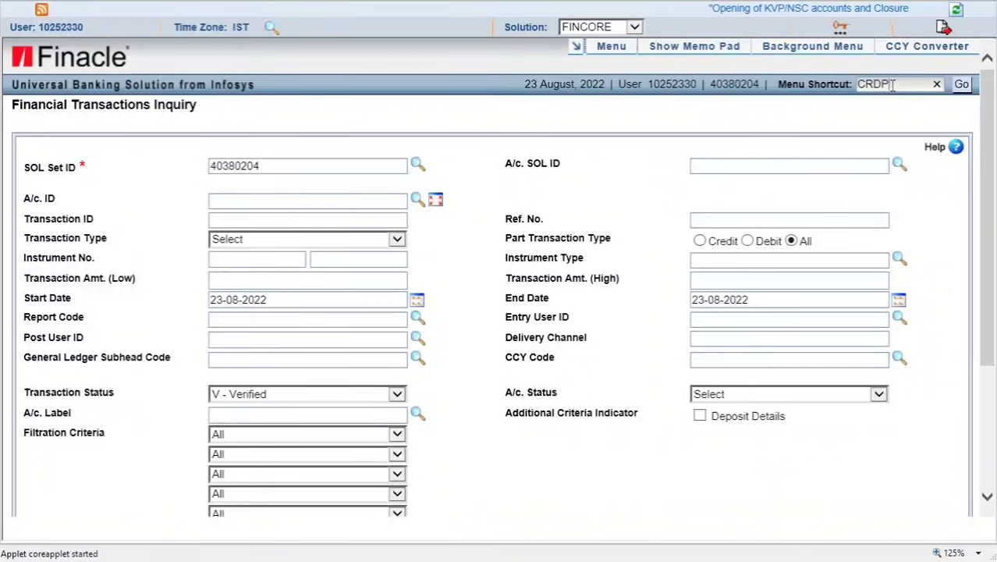
{"action": "key", "text": "Return"}
{"action": "key", "text": "Return"}
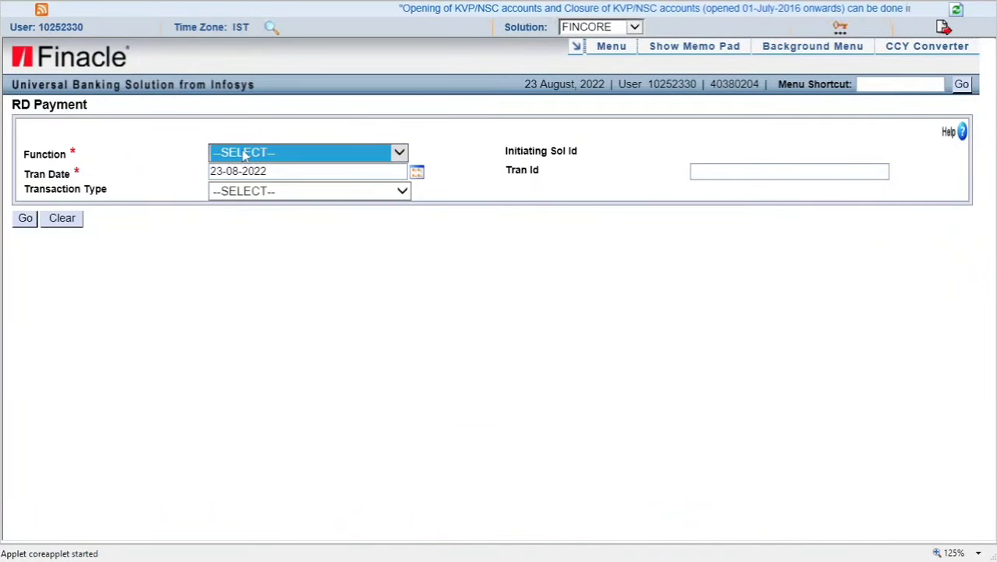
Step: Load an A- ADD form for C/NR- Cash Deposit, then return to the selection screen
{"action": "left_click", "coordinate": [245, 152]}
{"action": "left_click", "coordinate": [254, 181]}
{"action": "left_click", "coordinate": [258, 191]}
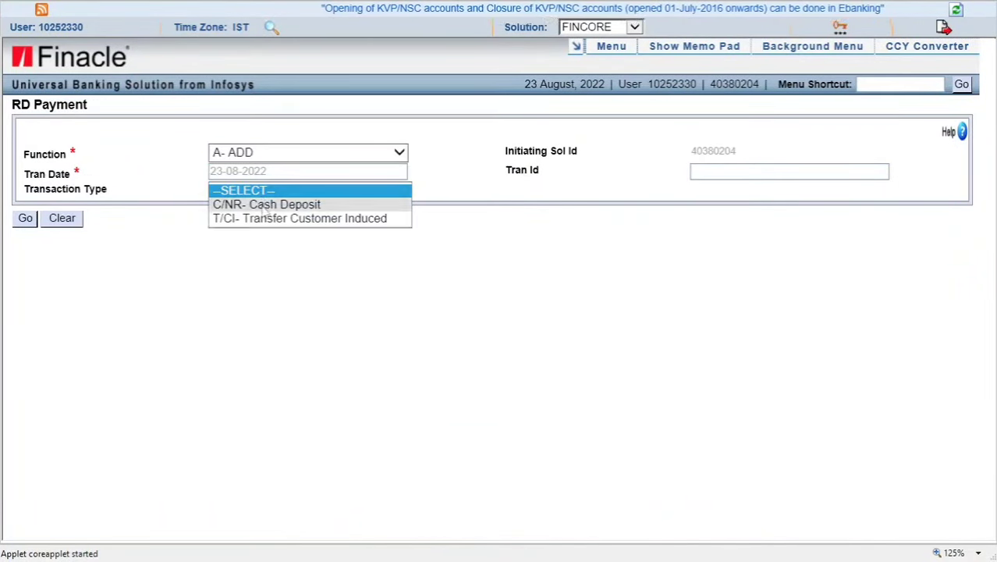
{"action": "left_click", "coordinate": [257, 206]}
{"action": "left_click", "coordinate": [278, 231]}
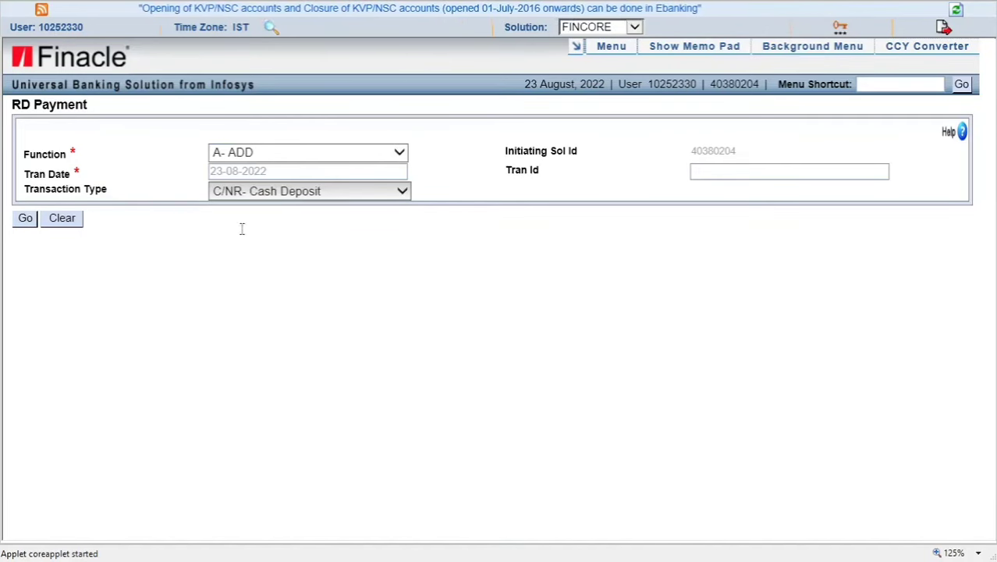
{"action": "key", "text": "Return"}
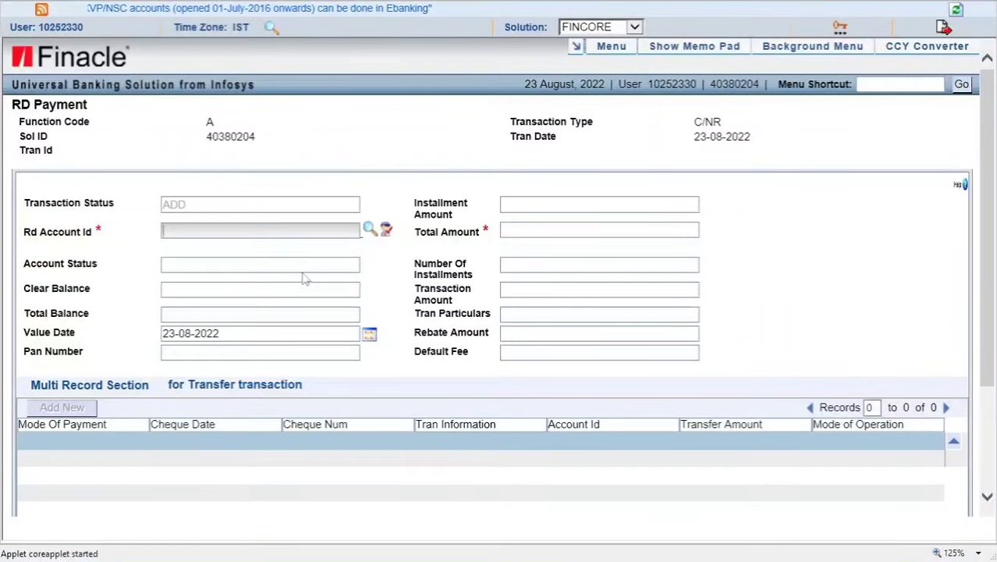
{"action": "scroll", "coordinate": [305, 279], "scroll_direction": "down", "scroll_amount": 3}
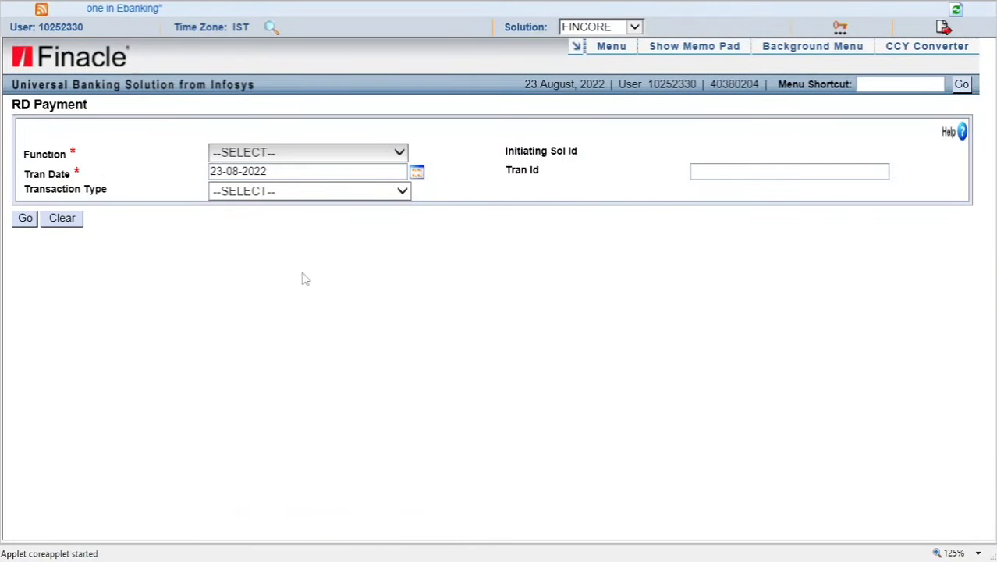
Step: Load the RD Payment A- ADD form for T/CI- Transfer Customer Induced
{"action": "left_click", "coordinate": [249, 153]}
{"action": "left_click", "coordinate": [248, 178]}
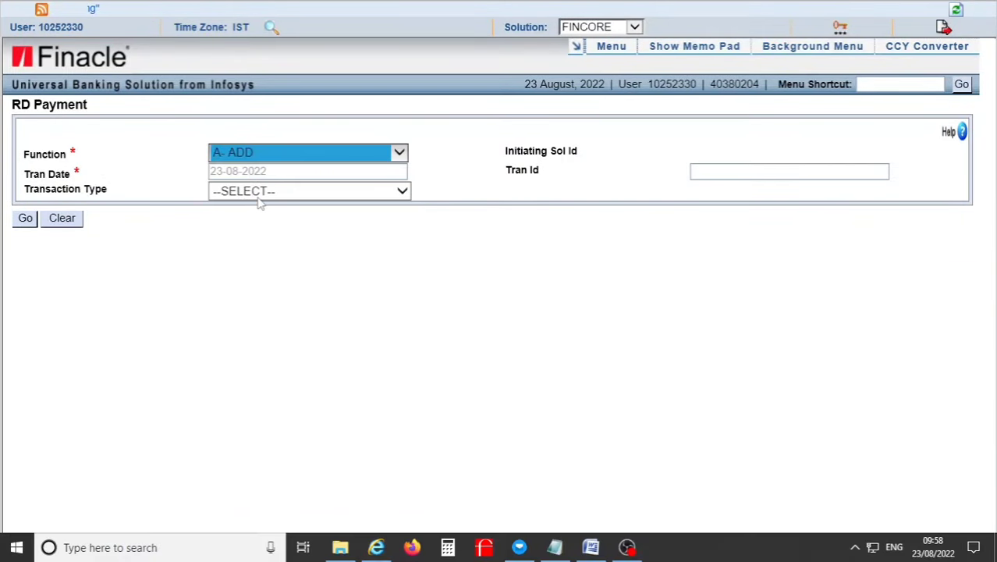
{"action": "left_click", "coordinate": [261, 202]}
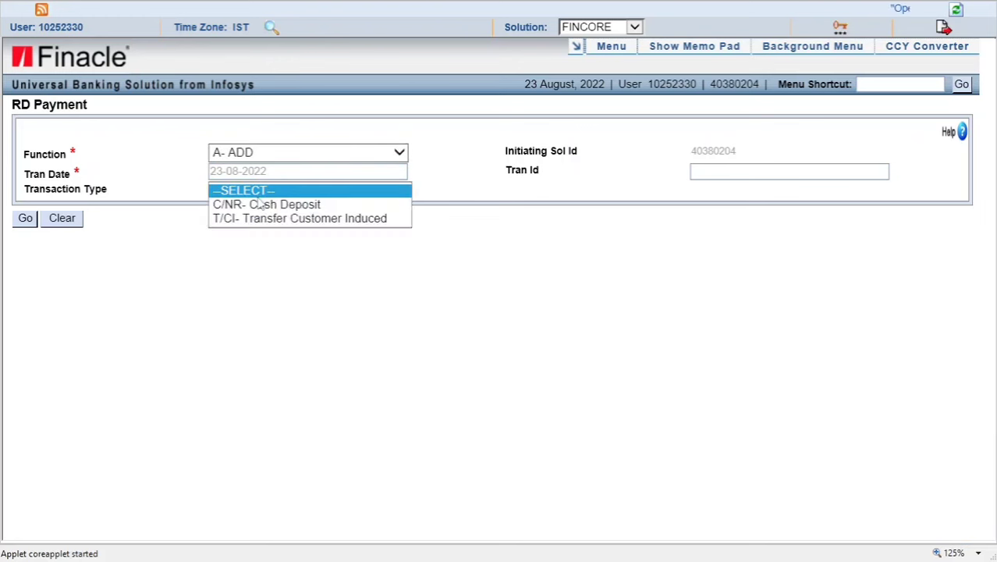
{"action": "left_click", "coordinate": [263, 220]}
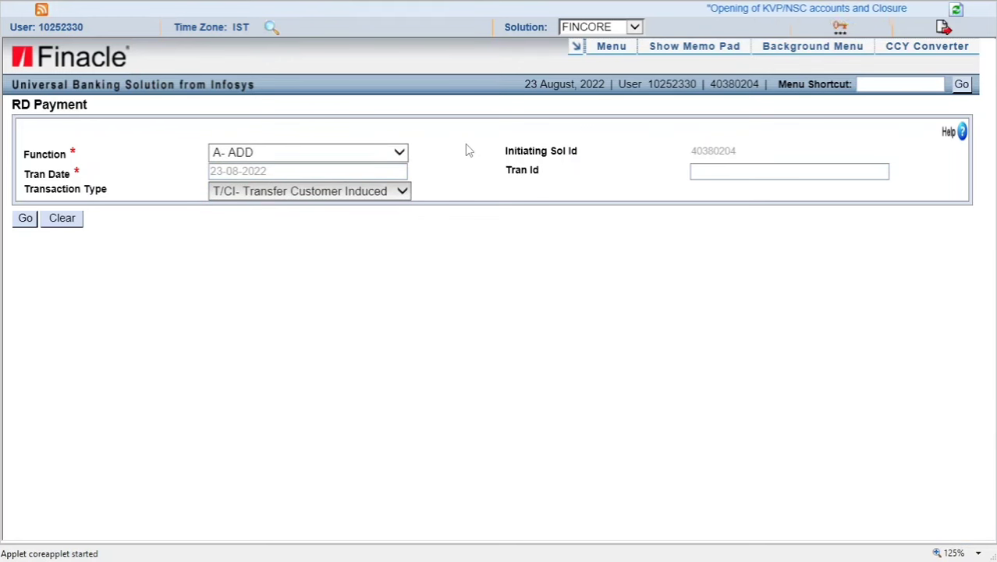
{"action": "key", "text": "F4"}
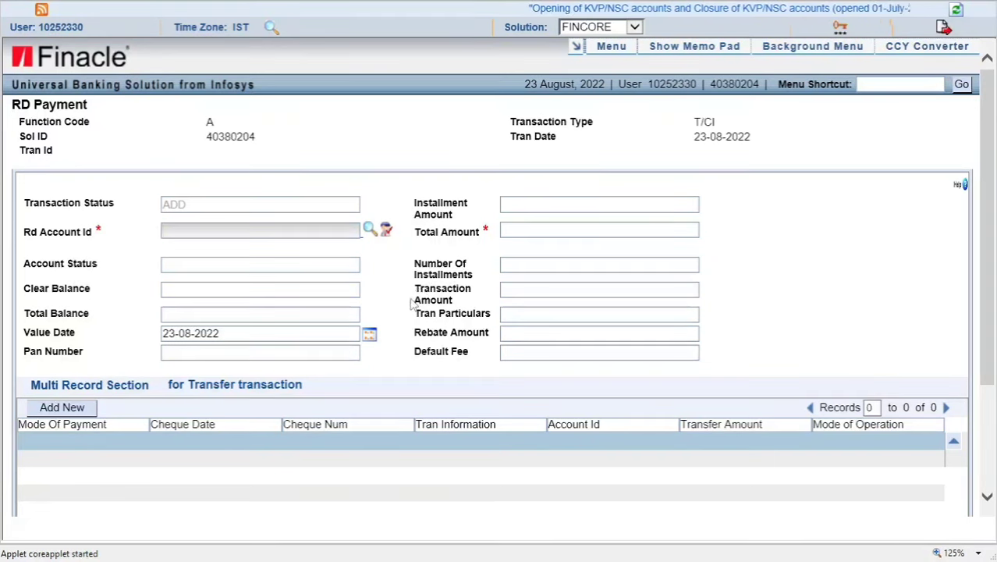
{"action": "left_click", "coordinate": [888, 83]}
Step: Finish the caption as 'F9 SIGNATURE' and enter the account ID in the Cash Withdraw form
{"action": "type", "text": "CT"}
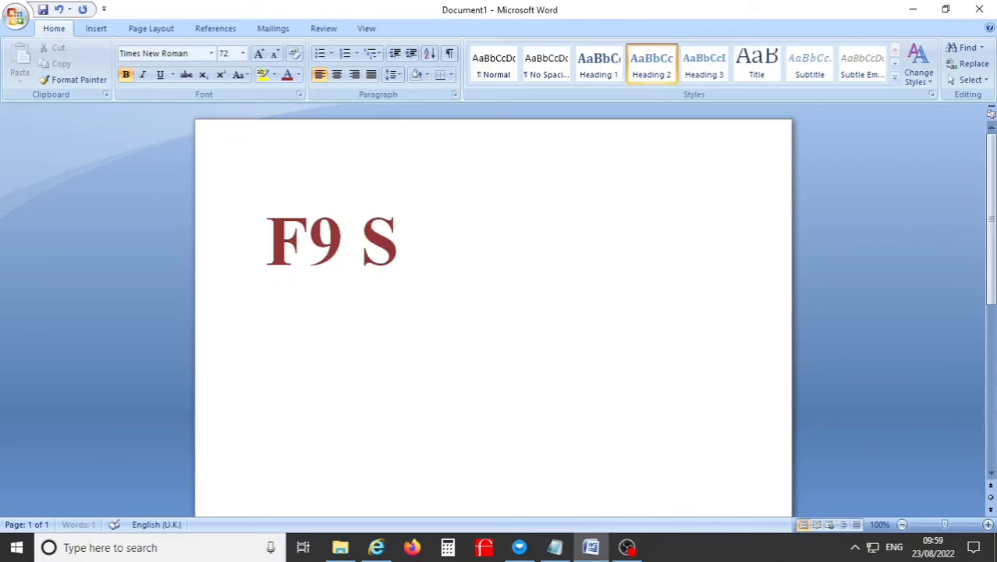
{"action": "type", "text": "URE"}
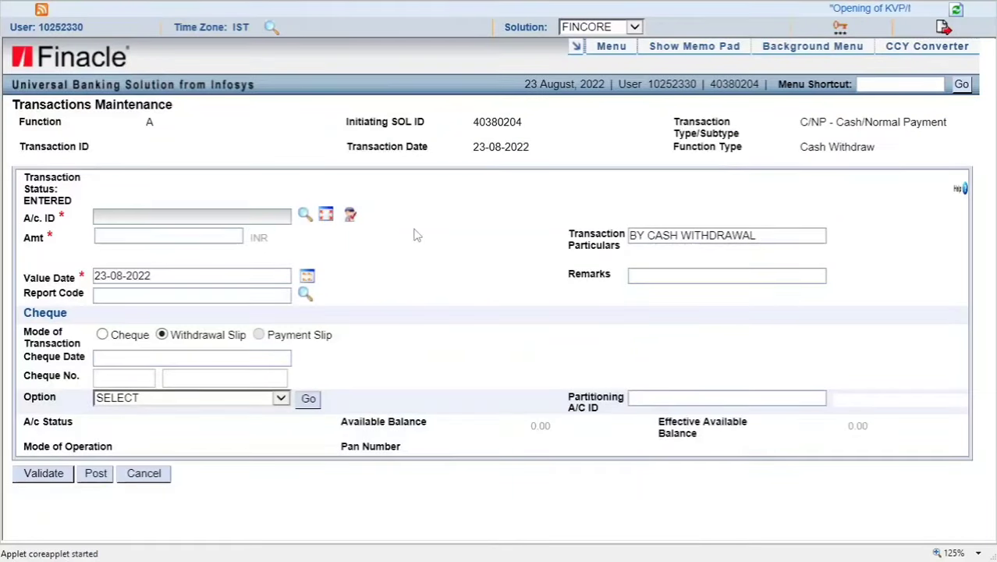
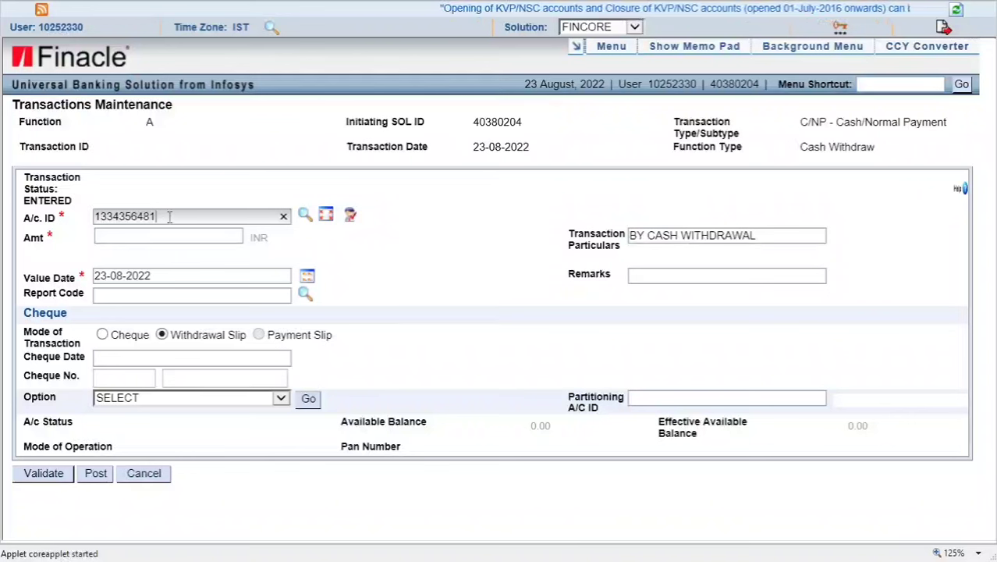
Step: Fetch the account's details and review both holders' signatures, closing each signature window
{"action": "key", "text": "Tab"}
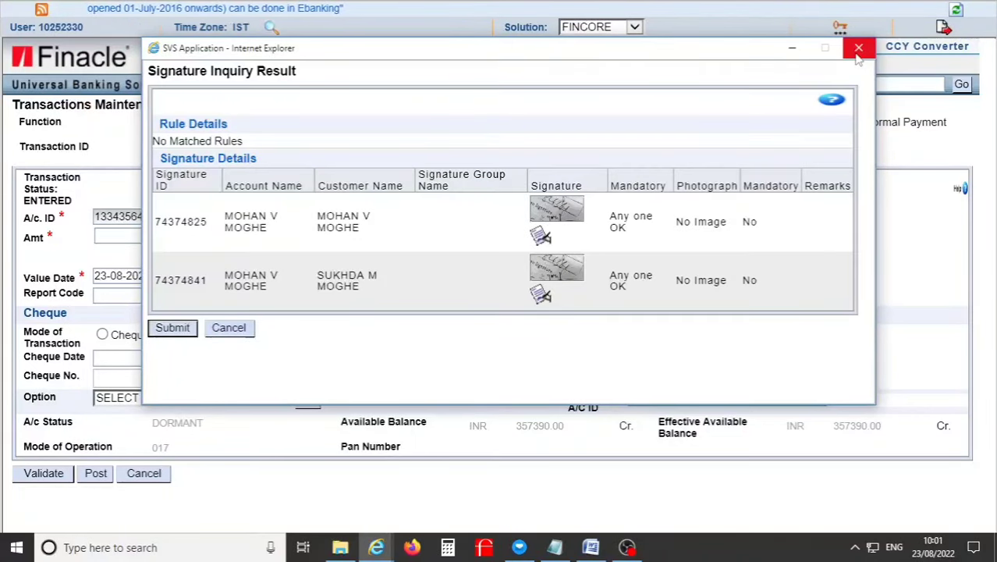
{"action": "left_click", "coordinate": [858, 54]}
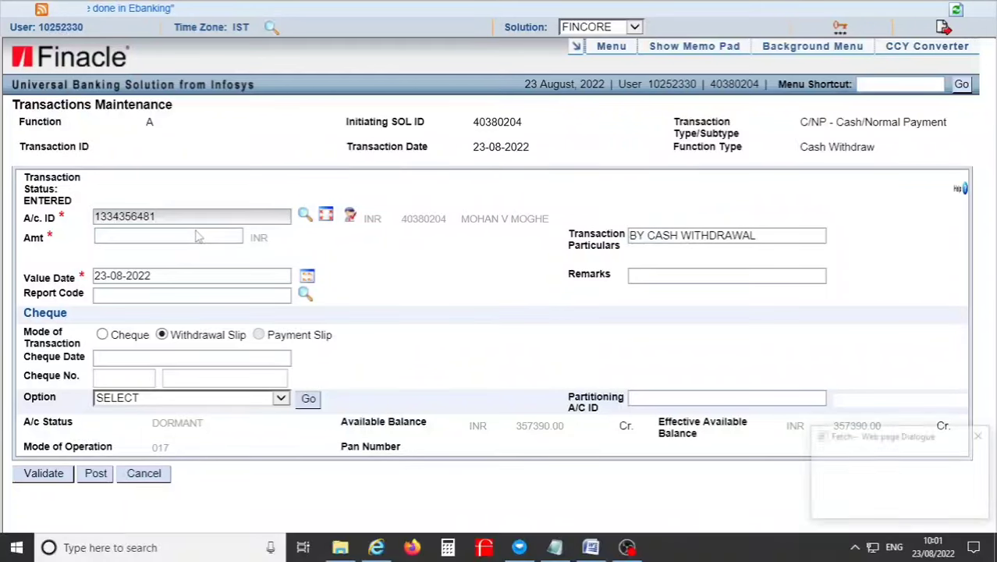
{"action": "left_click", "coordinate": [197, 234]}
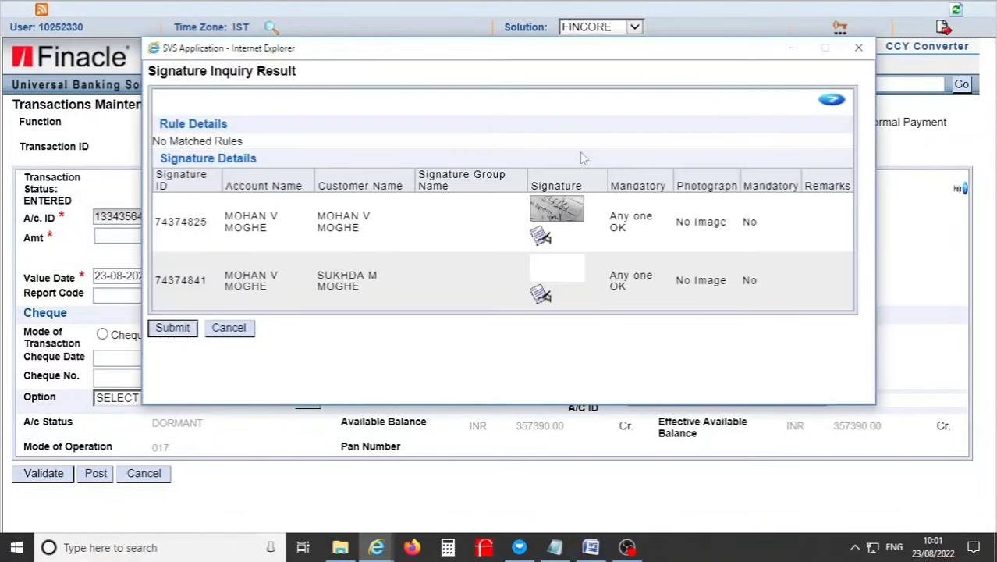
{"action": "left_click", "coordinate": [859, 50]}
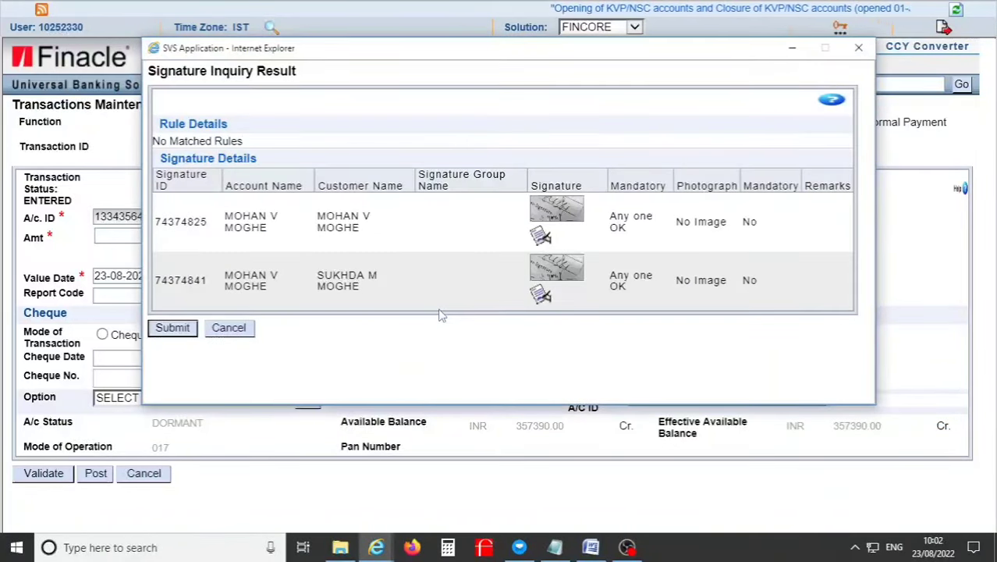
{"action": "left_click", "coordinate": [858, 48]}
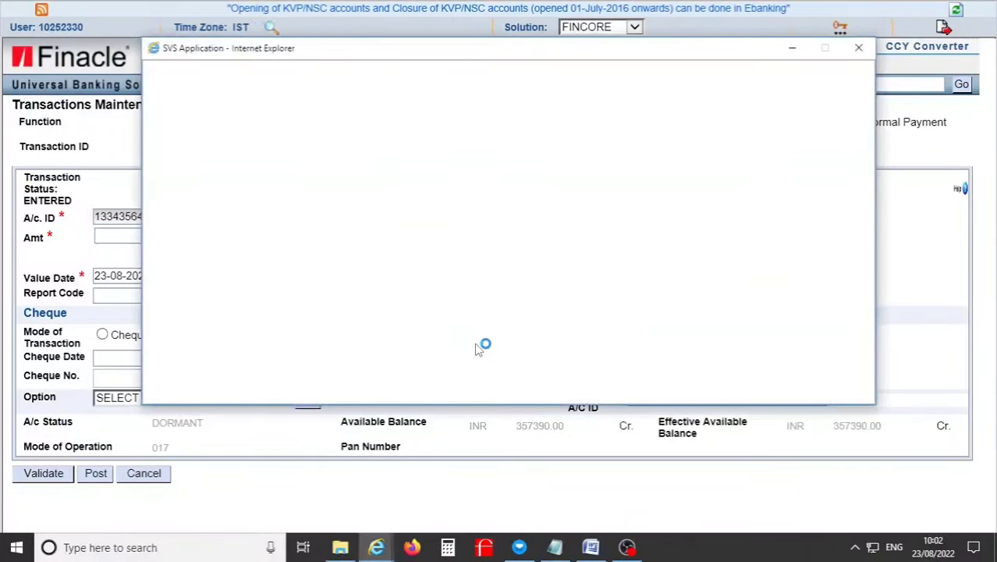
{"action": "left_click", "coordinate": [859, 48]}
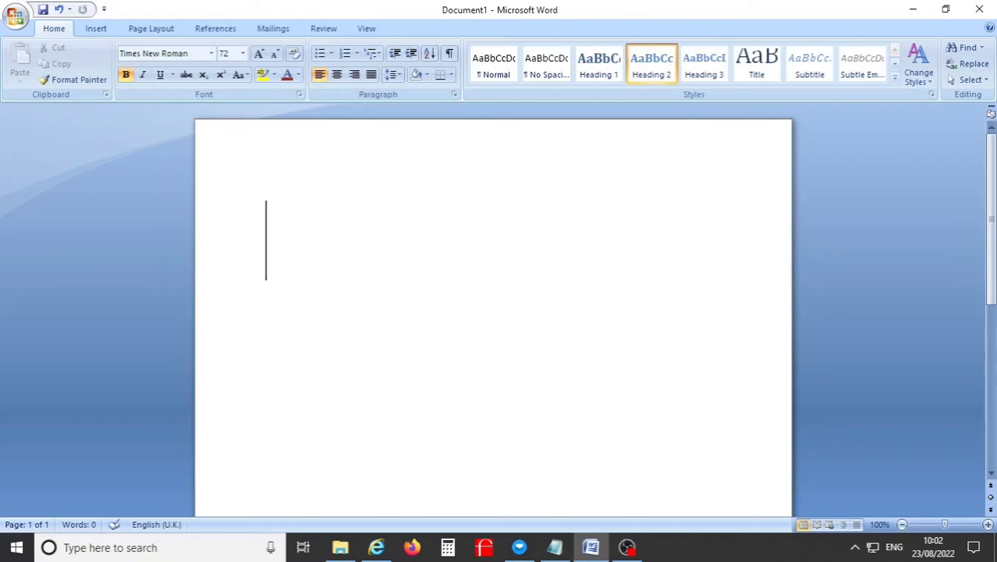
Step: Type 'CTRL + X BOD TODAY DATE' as the large red caption in Word
{"action": "type", "text": "CTRL + X"}
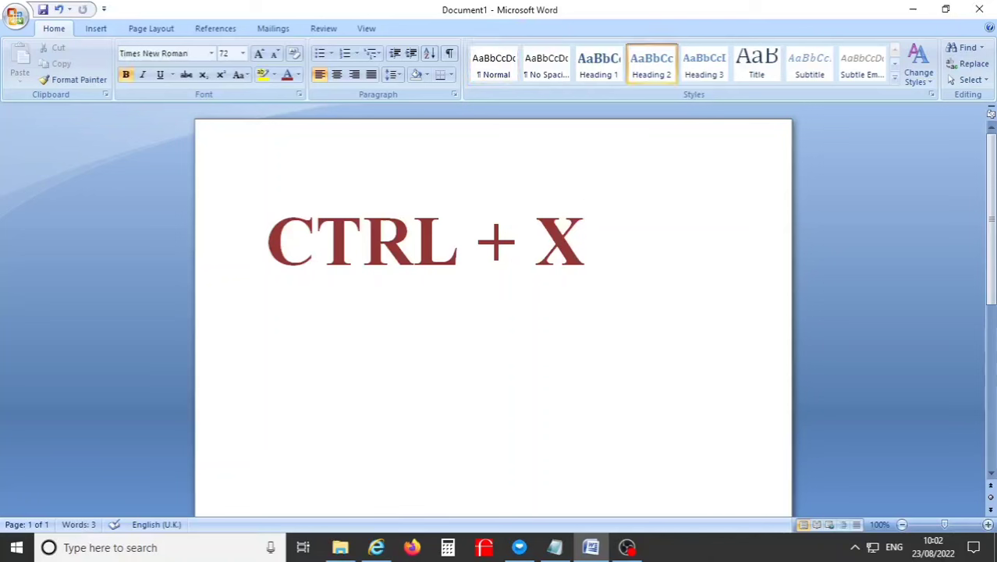
{"action": "type", "text": "BOD TODAY DAT"}
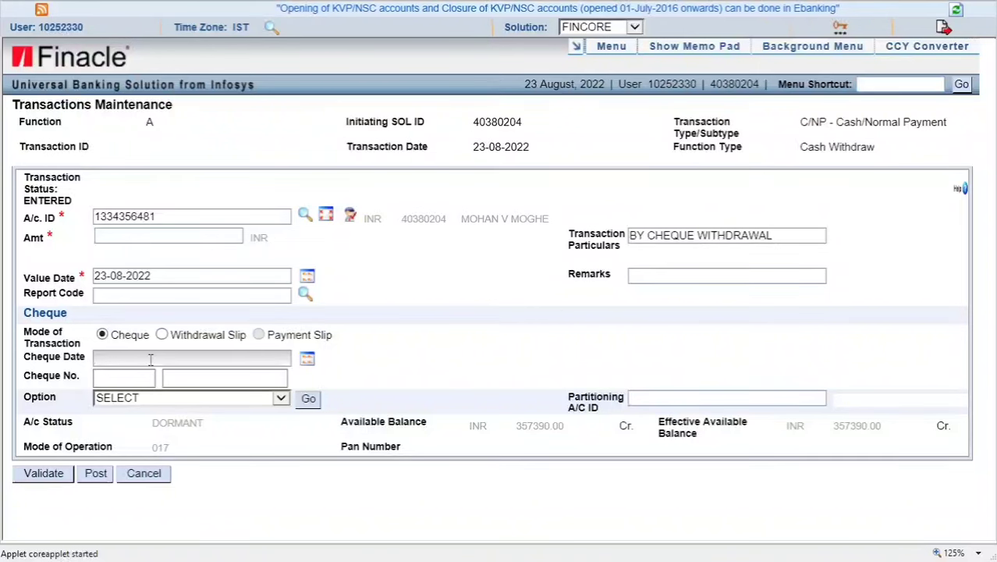
Step: Enter 23-08-2022 in Cheque Date, clear it, then fill it with the business date by shortcut
{"action": "left_click", "coordinate": [160, 359]}
{"action": "type", "text": "23-08-2022"}
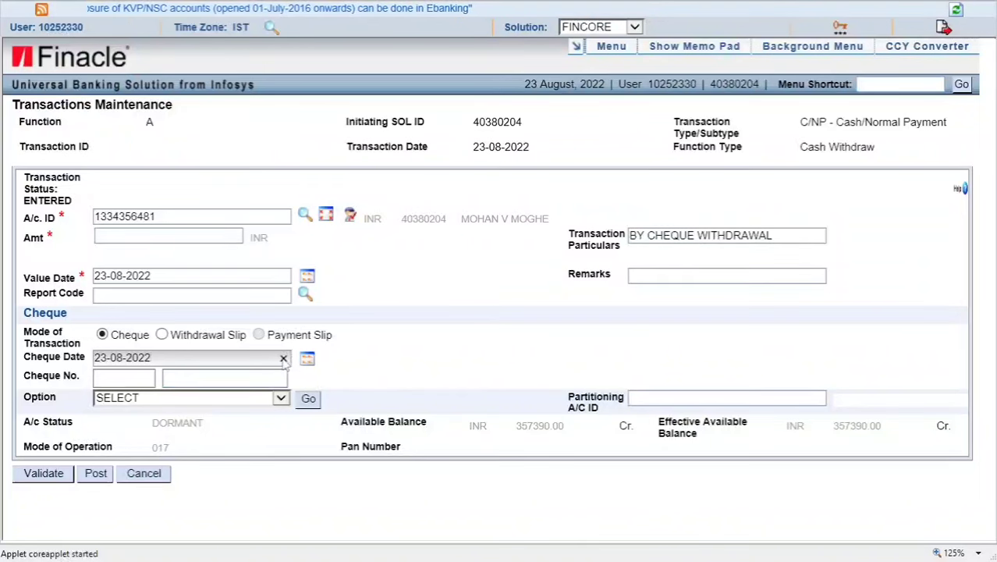
{"action": "left_click", "coordinate": [283, 358]}
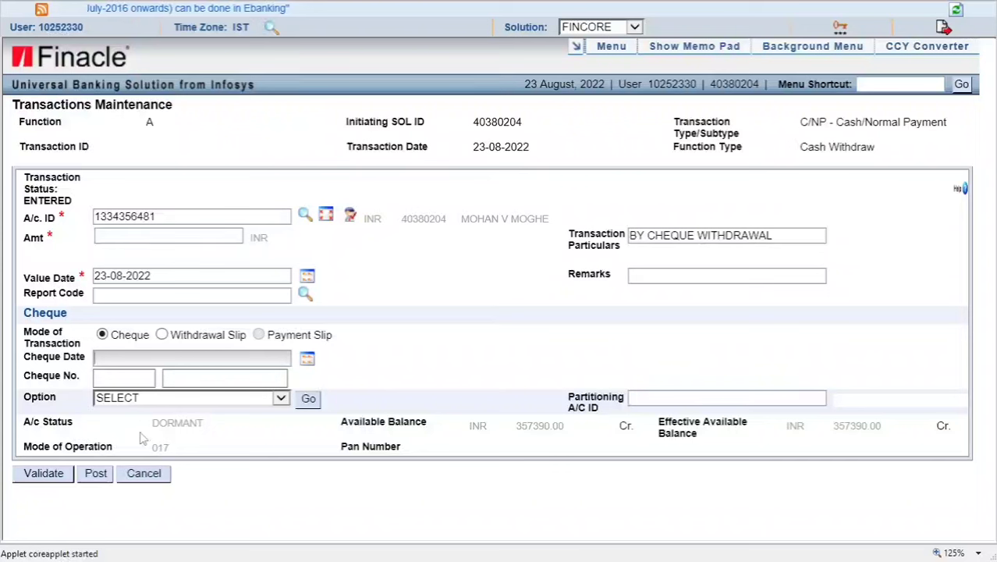
{"action": "type", "text": "23-08-2022"}
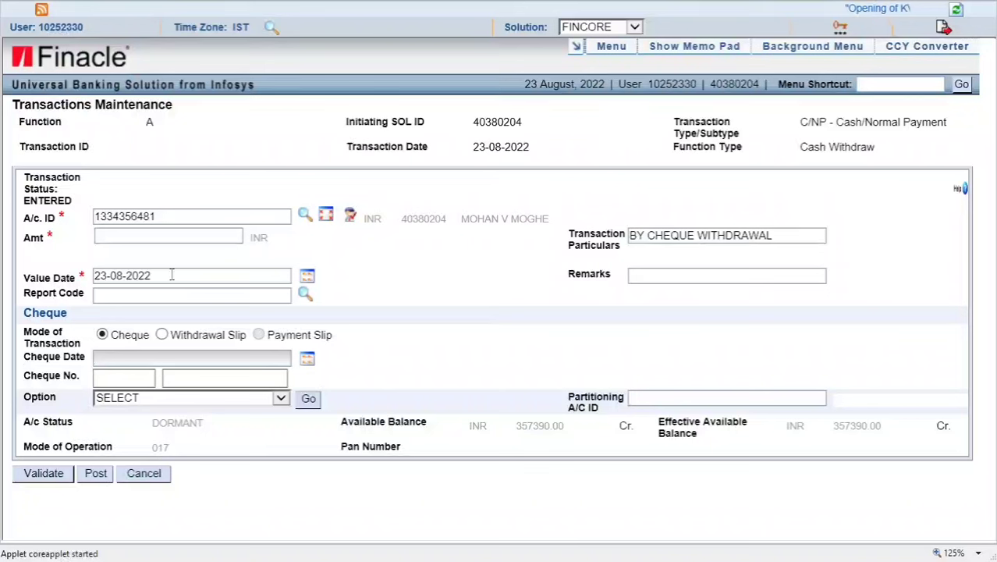
Step: Re-enter the Value Date as 23-08-2022, then type the Word caption 'TAB = NEXT TAB'
{"action": "left_click", "coordinate": [172, 274]}
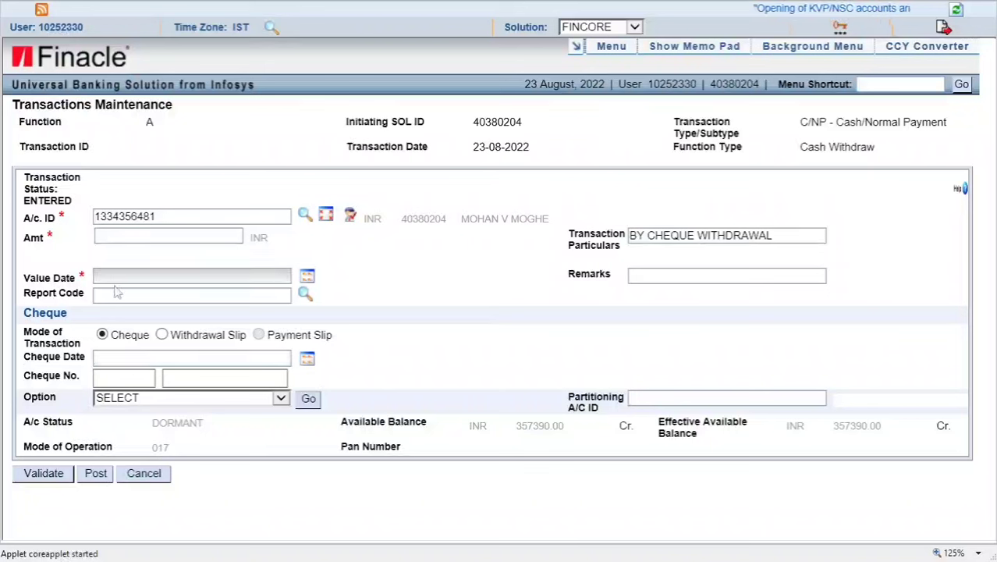
{"action": "left_click", "coordinate": [116, 293]}
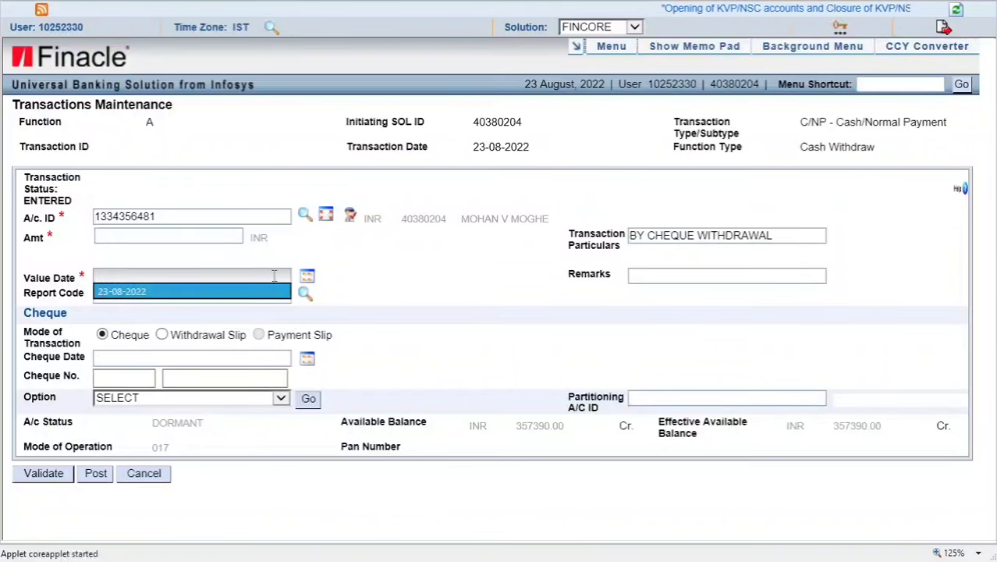
{"action": "left_click", "coordinate": [138, 310]}
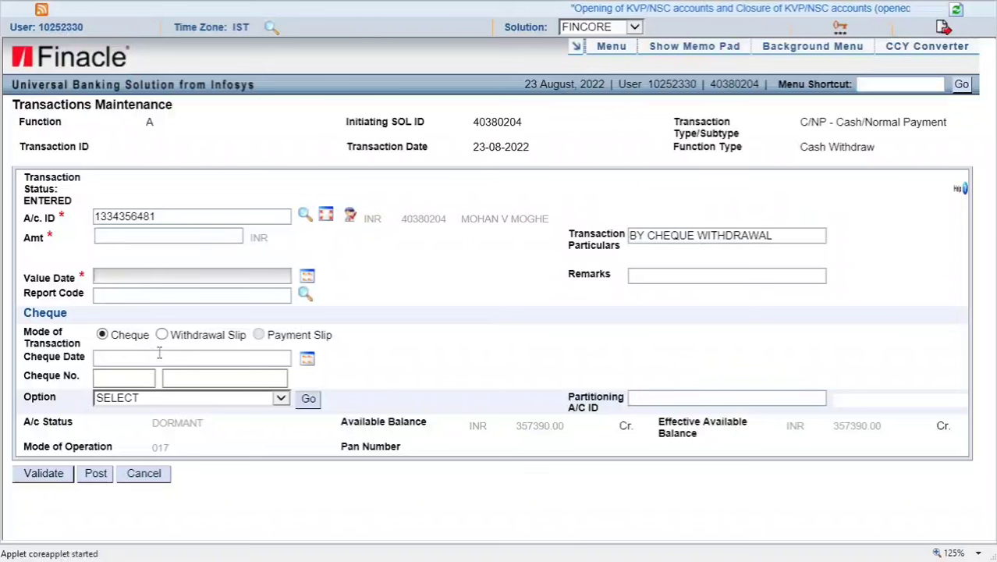
{"action": "left_click", "coordinate": [171, 275]}
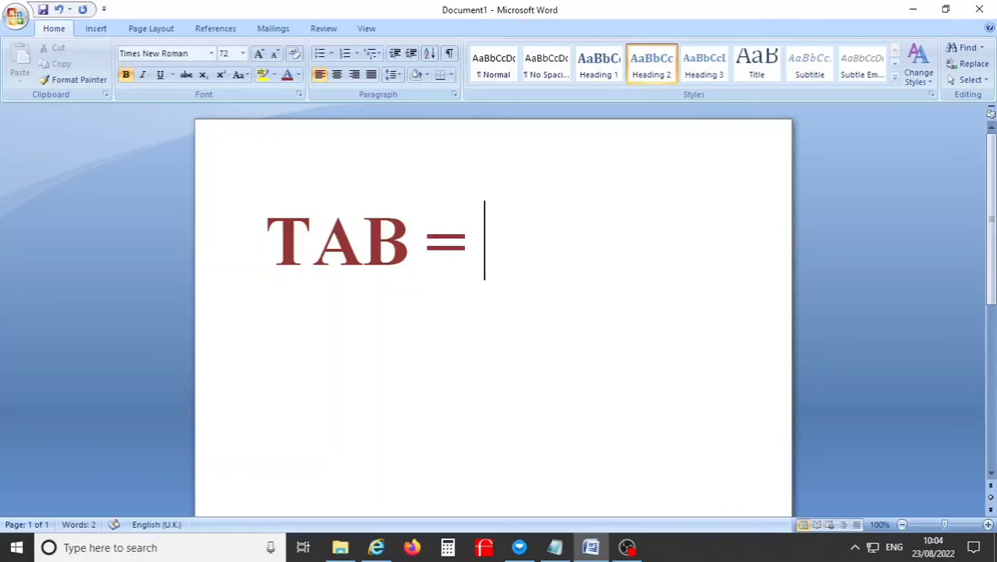
{"action": "type", "text": "NEX"}
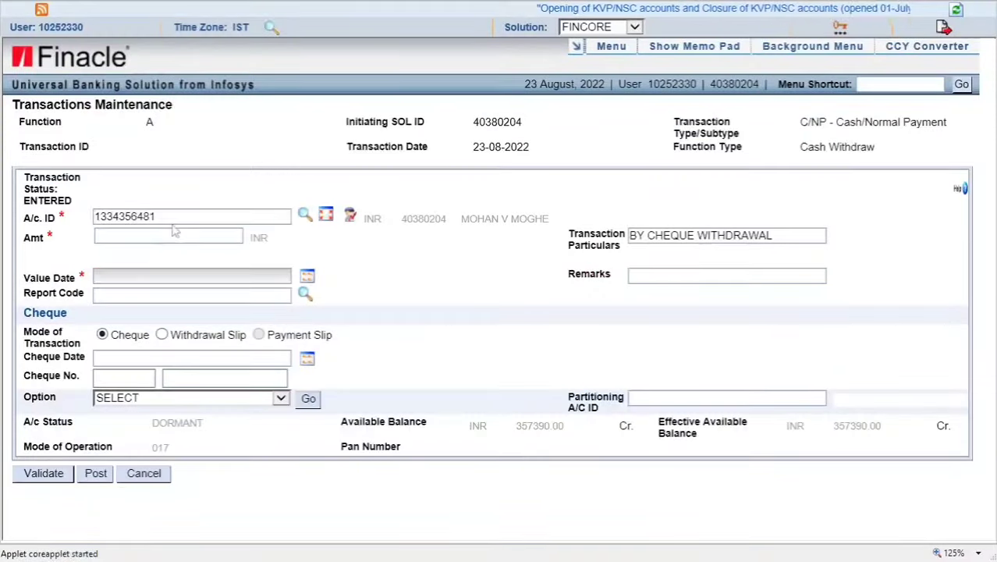
Step: Tab from A/c ID through Amt, Particulars, Value Date, Remarks and Report Code to its lookup; start a 'SHIFT+TAB' caption
{"action": "left_click", "coordinate": [171, 216]}
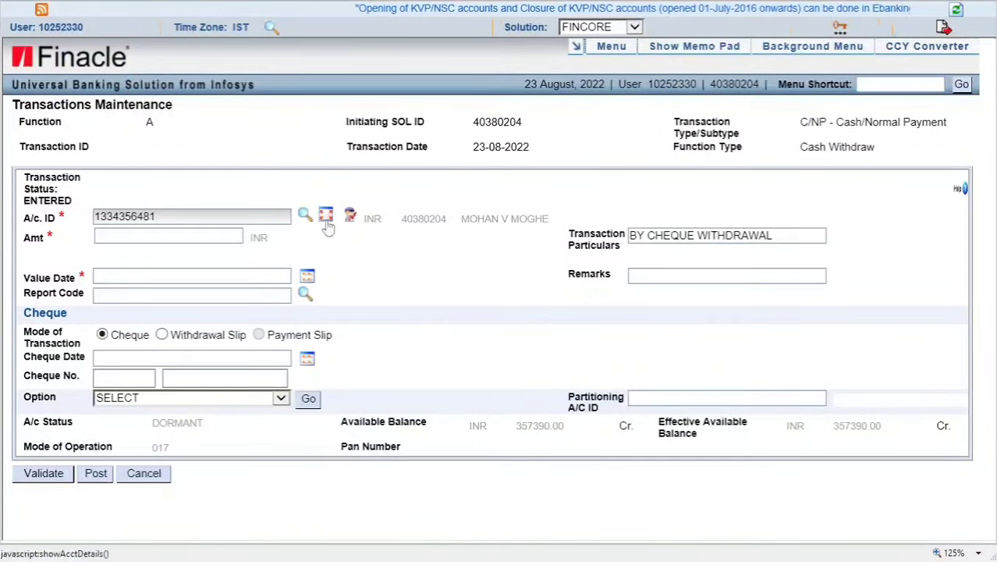
{"action": "key", "text": "Tab"}
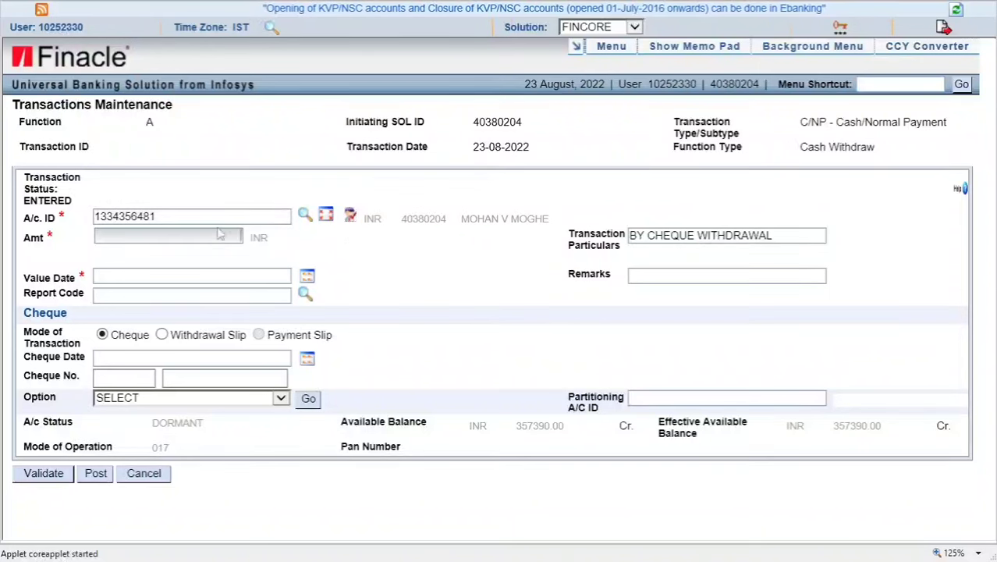
{"action": "key", "text": "Tab"}
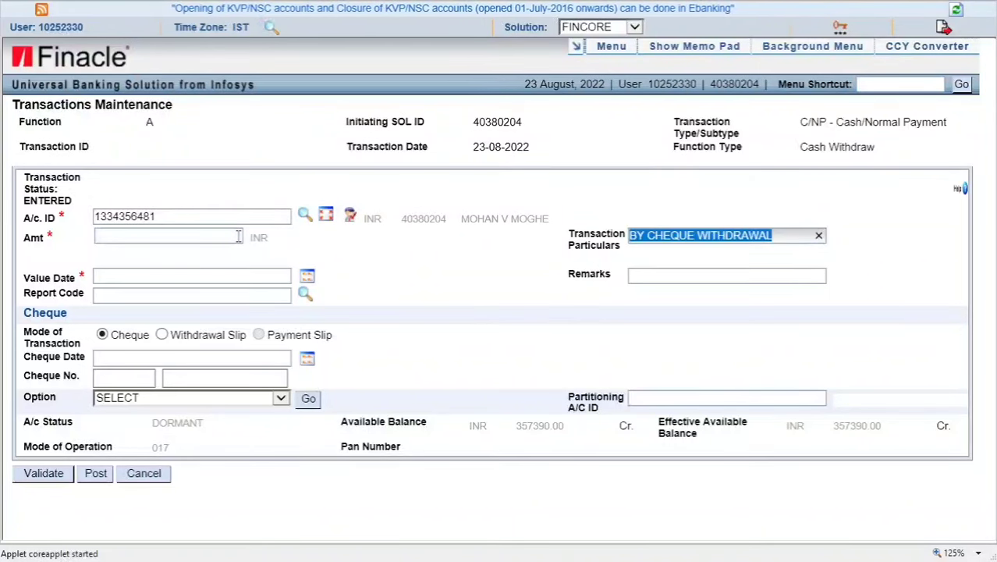
{"action": "key", "text": "Tab"}
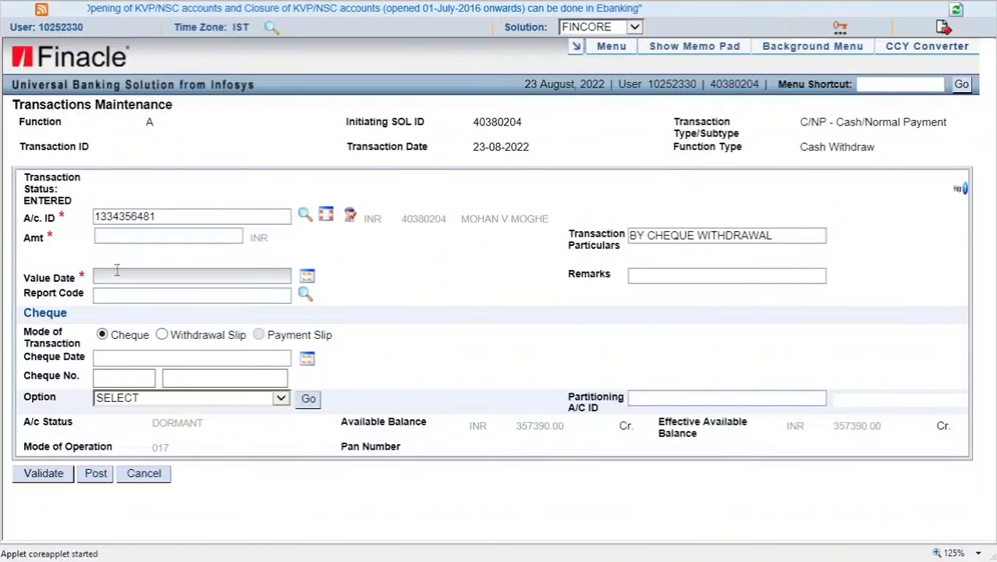
{"action": "key", "text": "Tab"}
{"action": "key", "text": "Tab"}
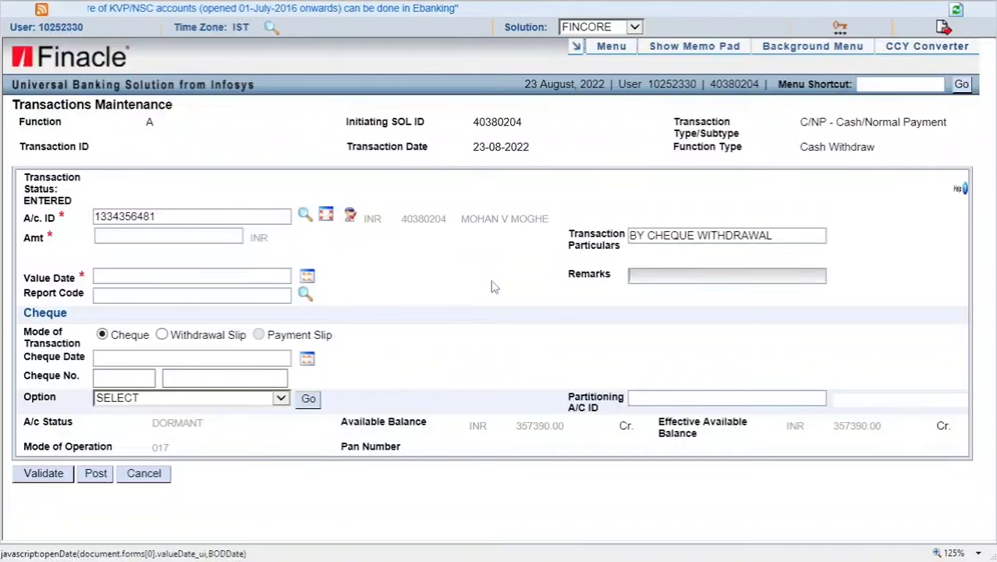
{"action": "key", "text": "Tab"}
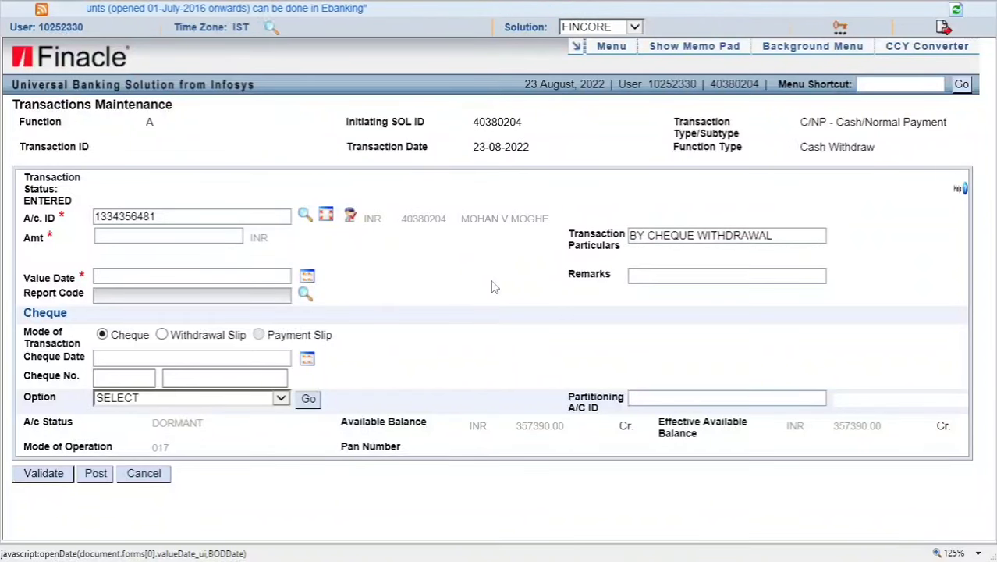
{"action": "key", "text": "Tab"}
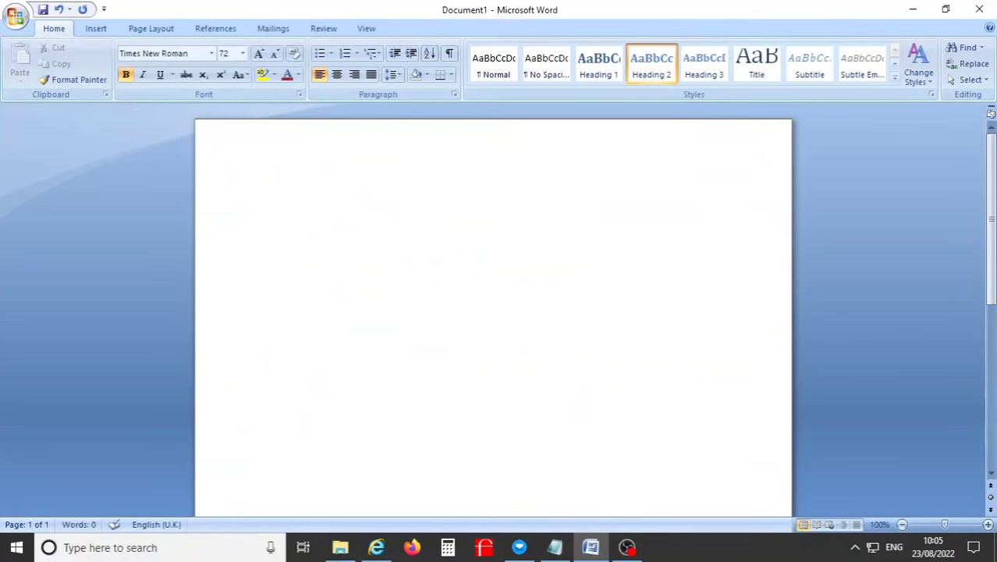
{"action": "type", "text": "SHIF"}
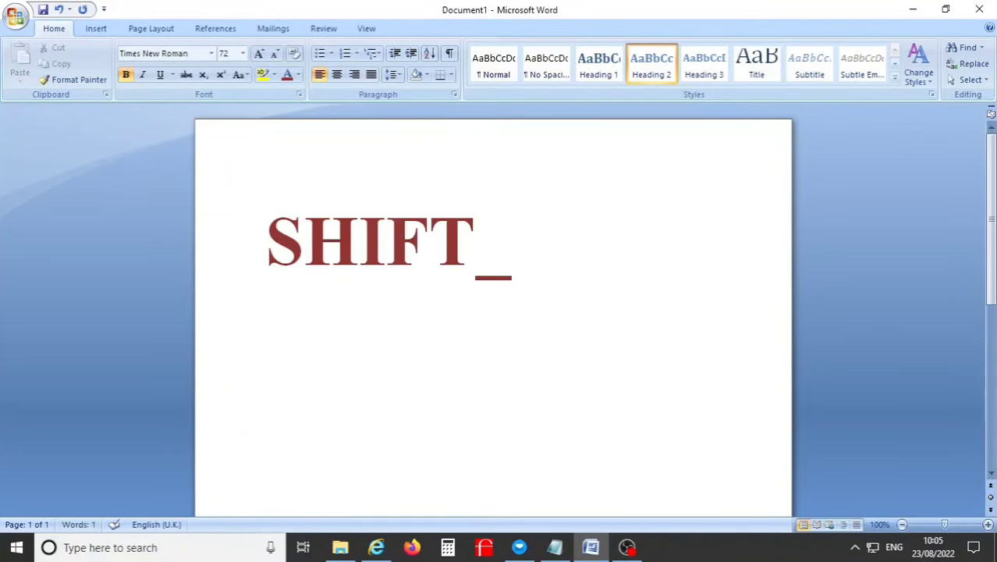
{"action": "type", "text": "T+TAB"}
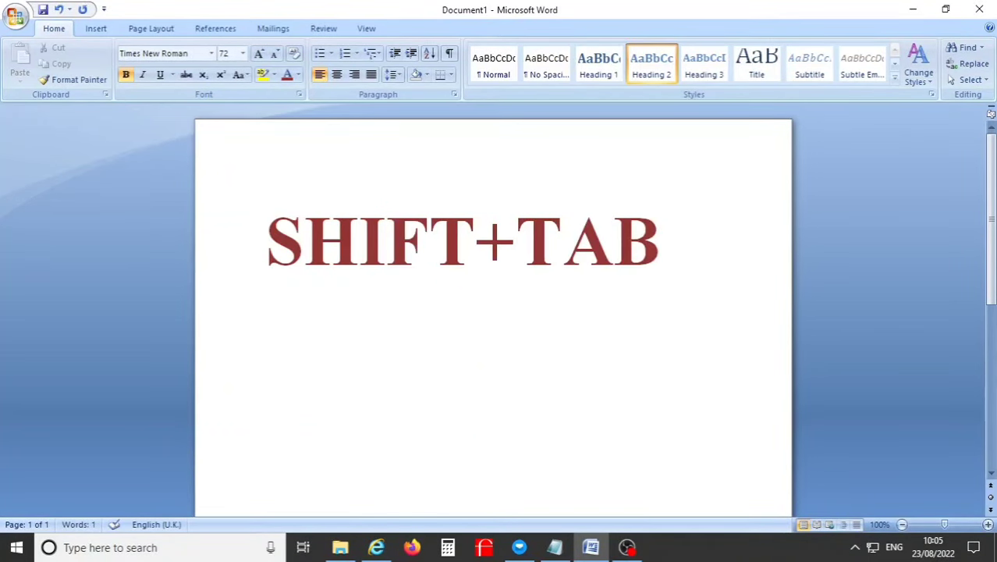